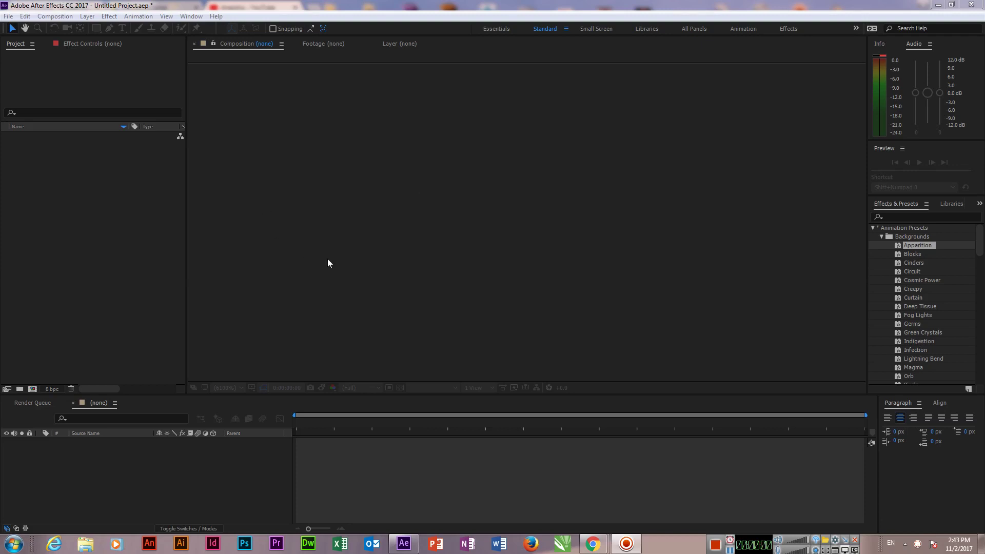
Create Comp 1 at 1920×1080, 25 fps using the HDTV 1080 25 preset.
click(55, 16)
click(77, 36)
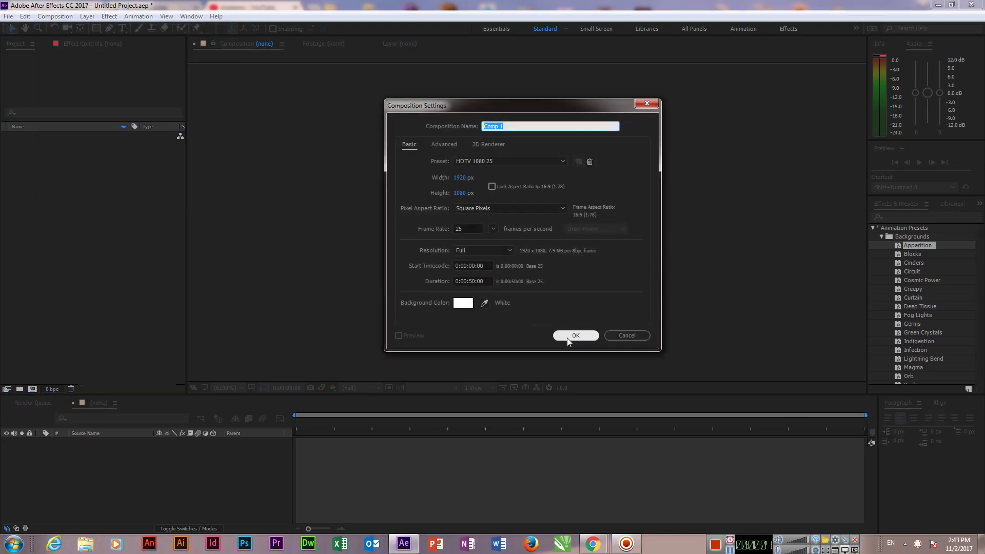
click(571, 336)
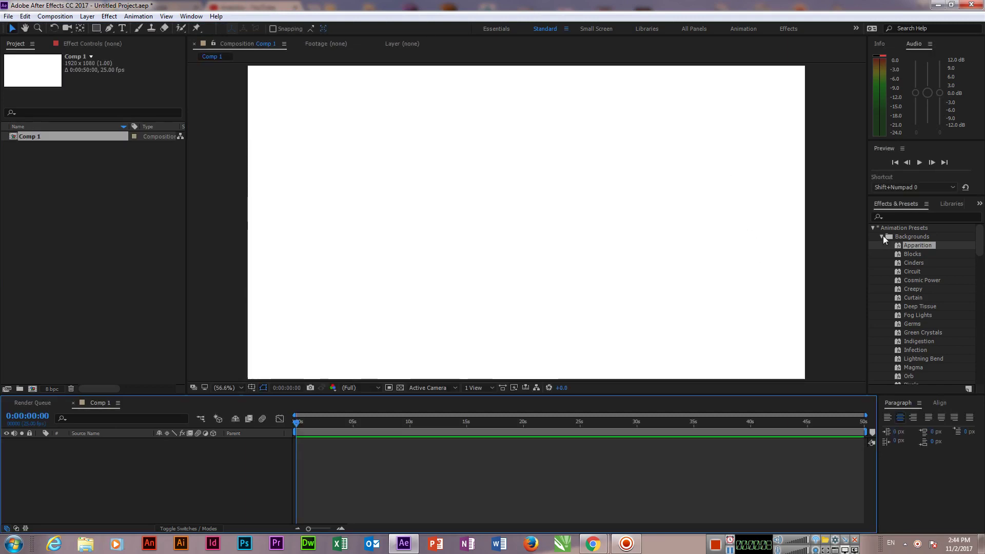
click(874, 227)
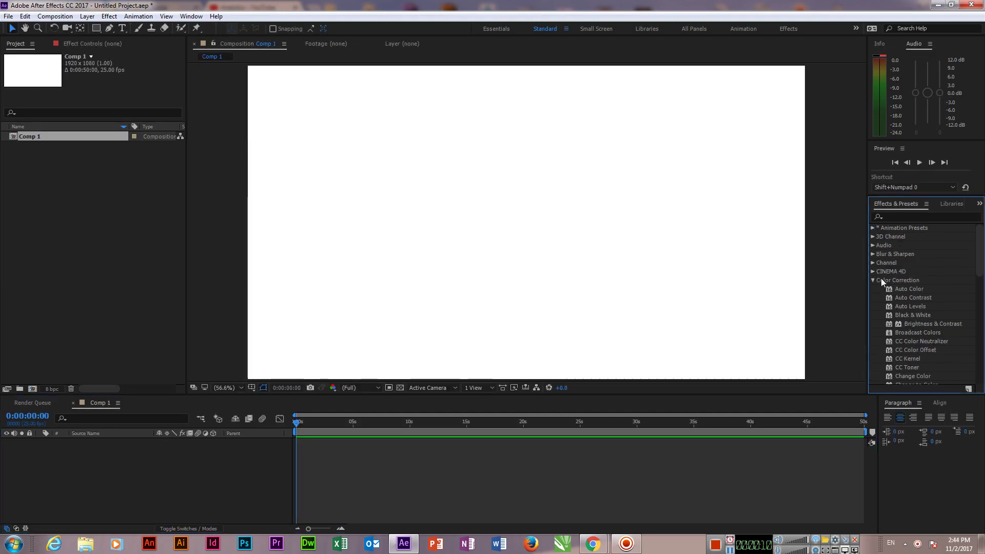
Tidy the Effects & Presets panel by collapsing Color Correction and returning to the effects list.
click(873, 280)
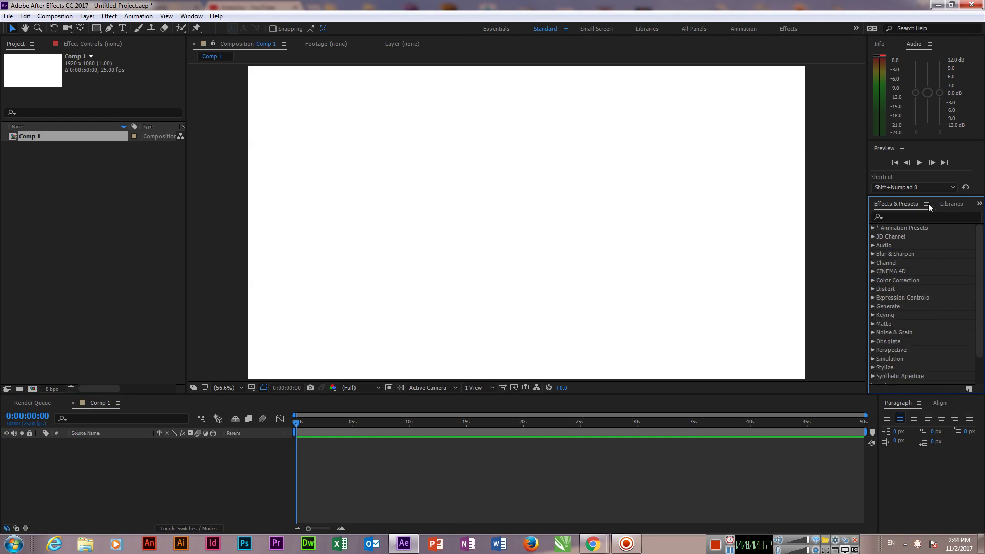
click(942, 204)
click(880, 205)
click(191, 16)
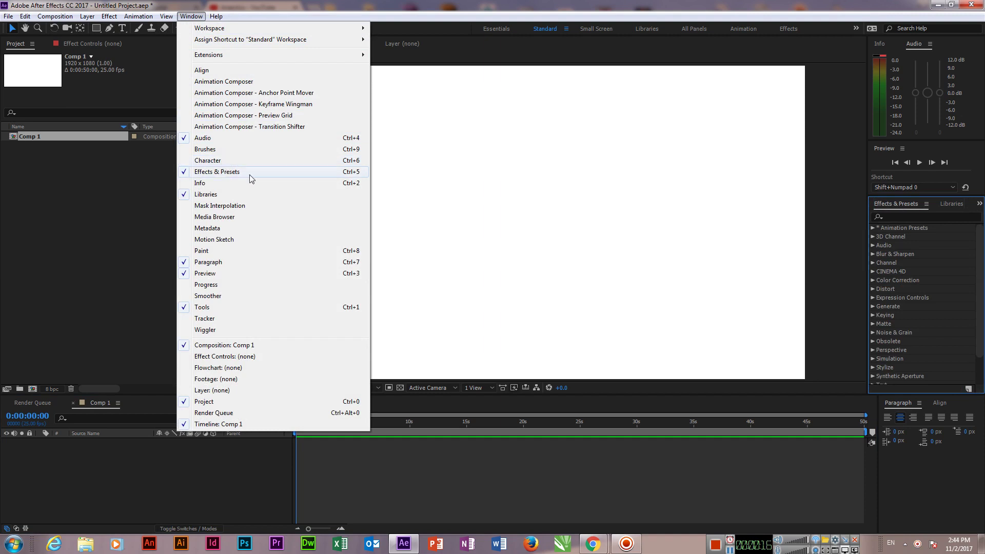
click(229, 173)
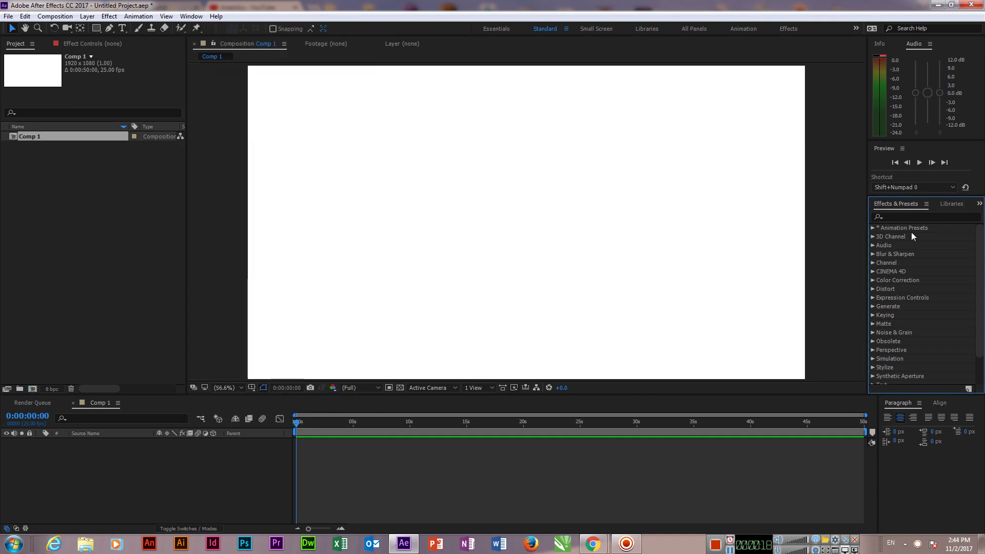
Expand Animation Presets > Backgrounds and drag the Apparition preset onto Comp 1.
click(872, 228)
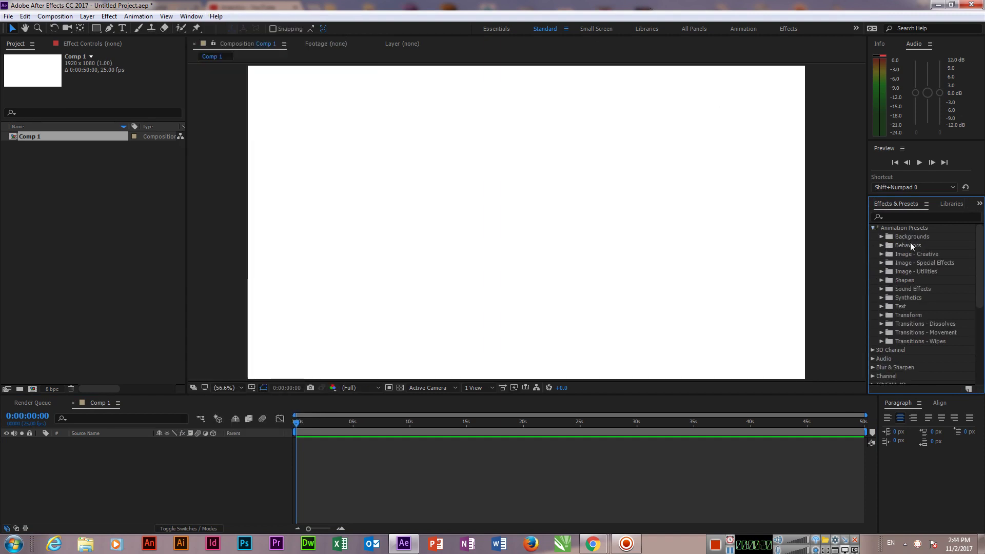
click(881, 237)
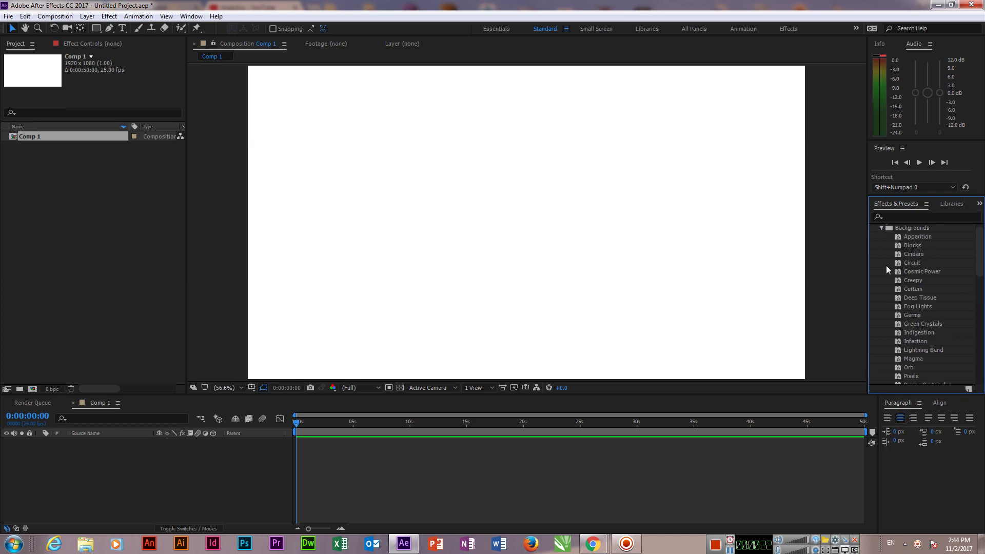
drag(918, 236, 548, 232)
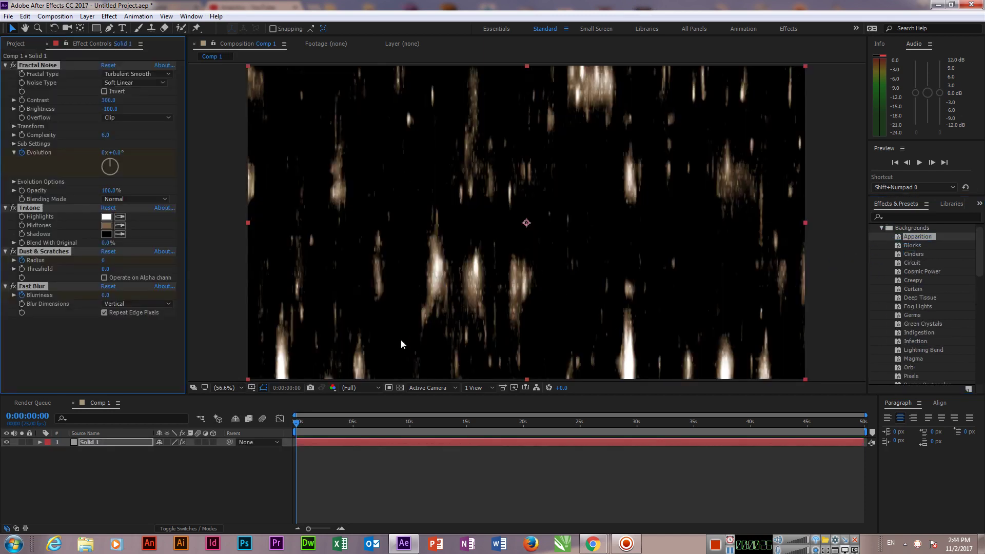
Preview the Apparition animation and set the Tritone Midtones colour to white.
click(919, 163)
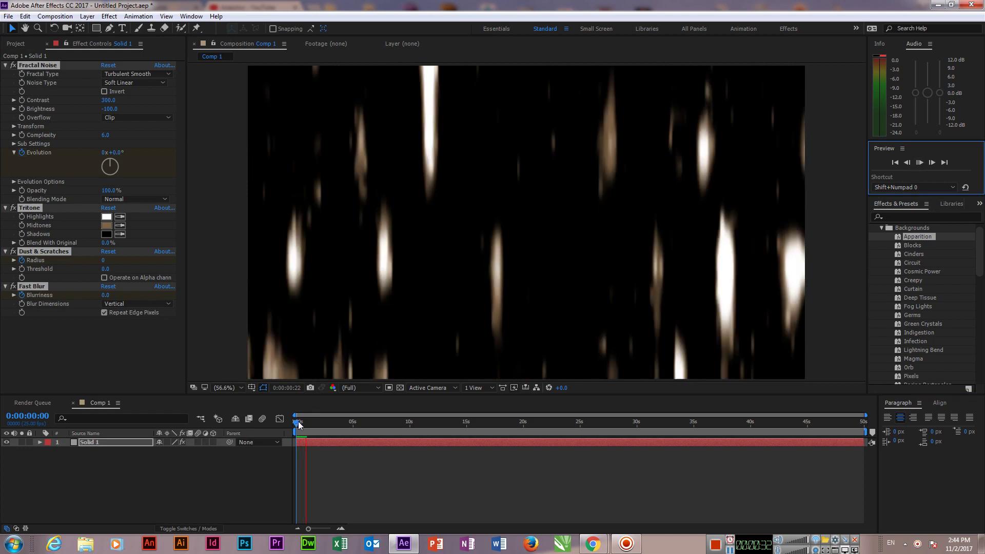
drag(300, 423, 275, 425)
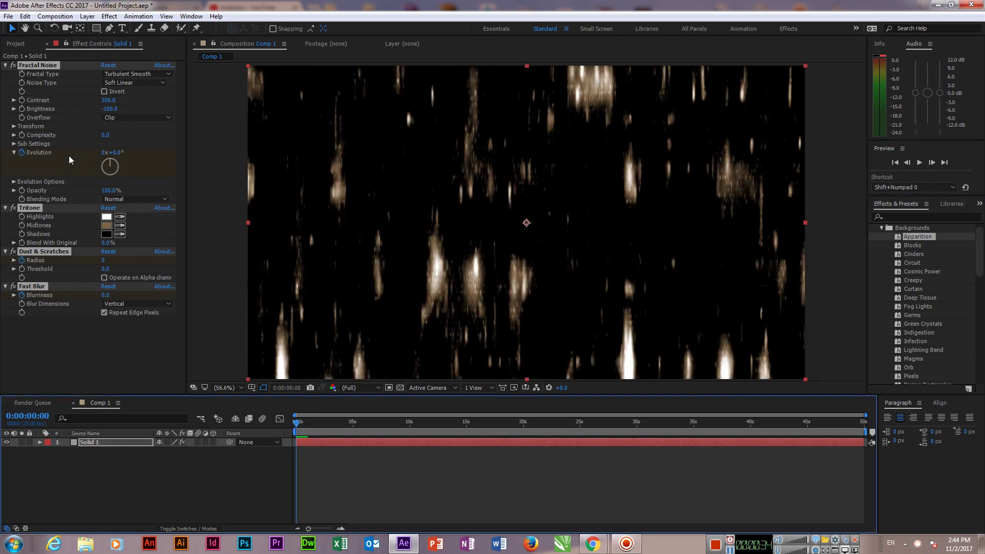
click(106, 225)
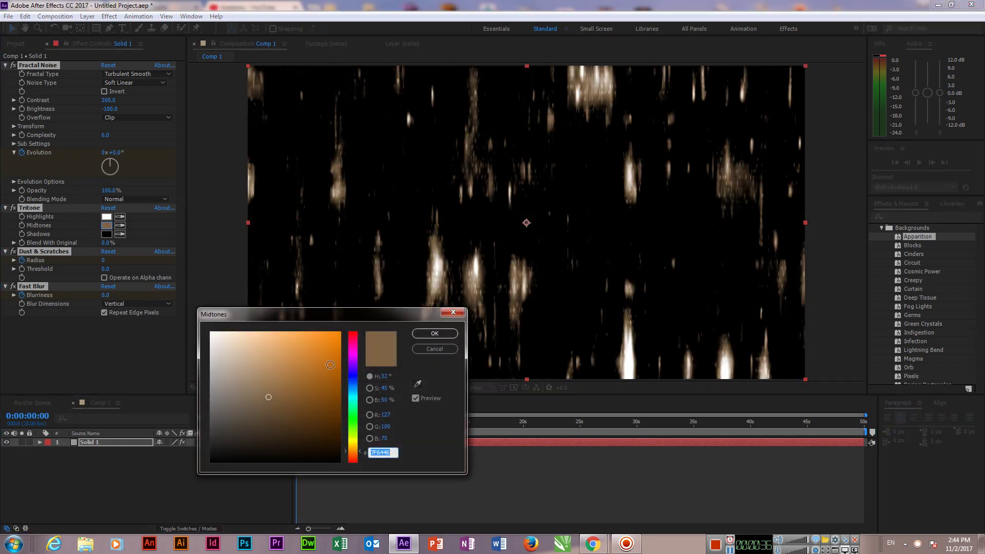
drag(356, 405, 355, 426)
click(297, 356)
drag(284, 358, 210, 332)
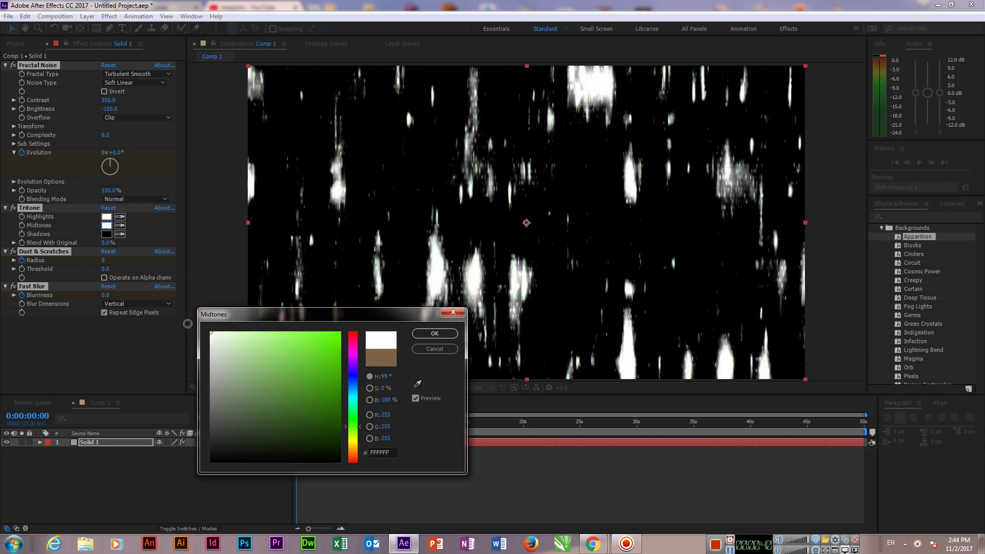
click(435, 334)
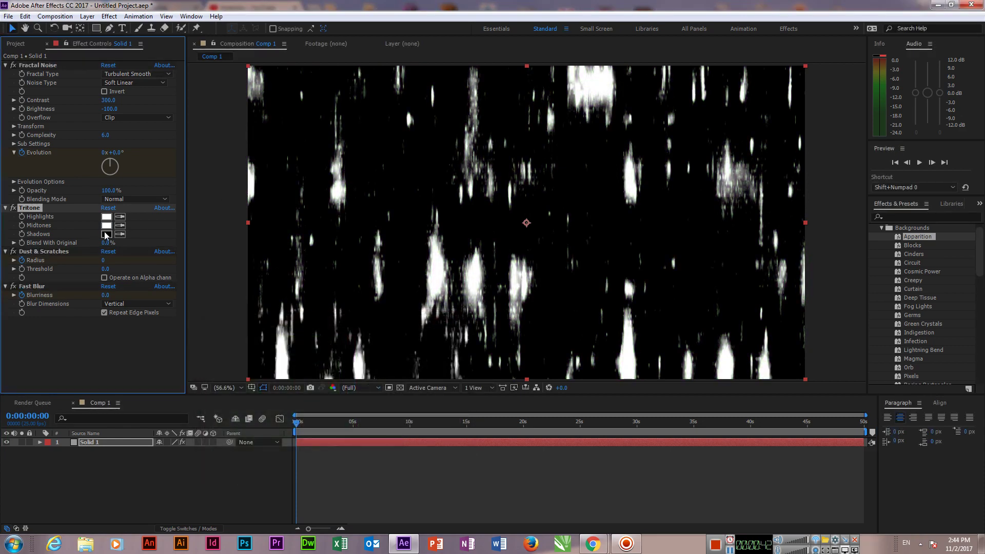
Set the Tritone Shadows to dark green 00370A and lower the Fractal Noise contrast.
click(106, 234)
click(340, 394)
drag(343, 368, 291, 454)
mouse_move(353, 406)
mouse_down()
mouse_move(353, 414)
mouse_move(323, 365)
mouse_move(349, 434)
mouse_up()
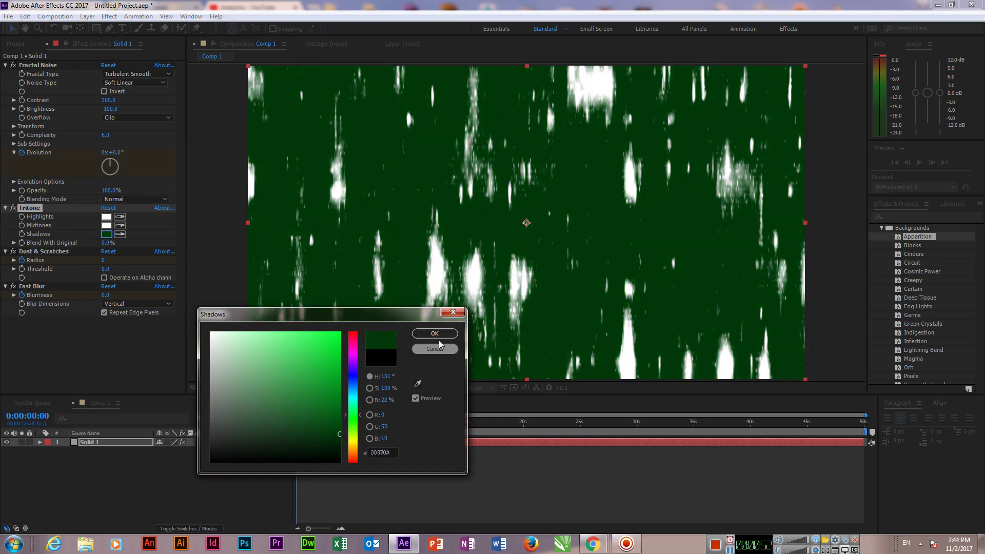
click(435, 334)
drag(110, 112, 141, 118)
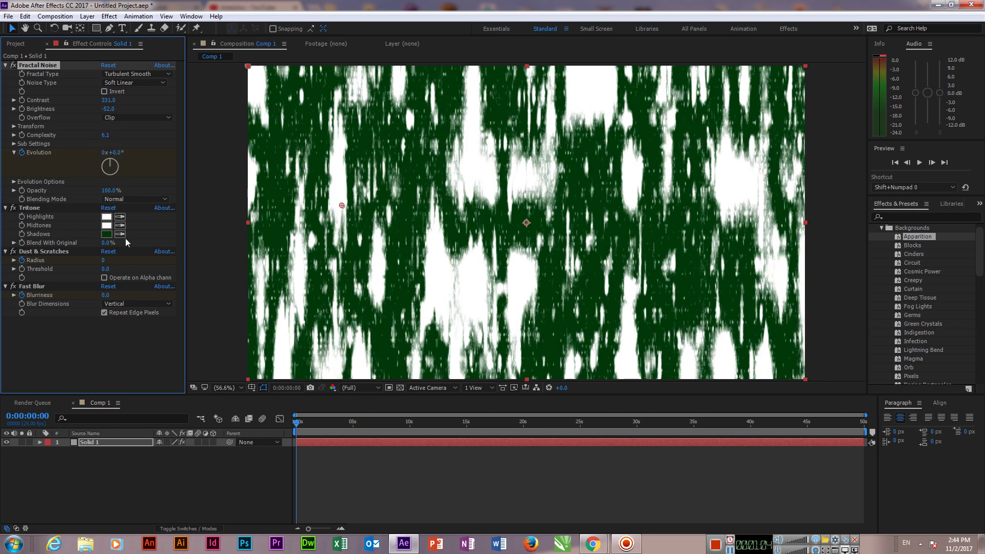
Set Dust & Scratches Radius and Threshold both to 5.
drag(110, 190, 138, 218)
drag(103, 262, 116, 263)
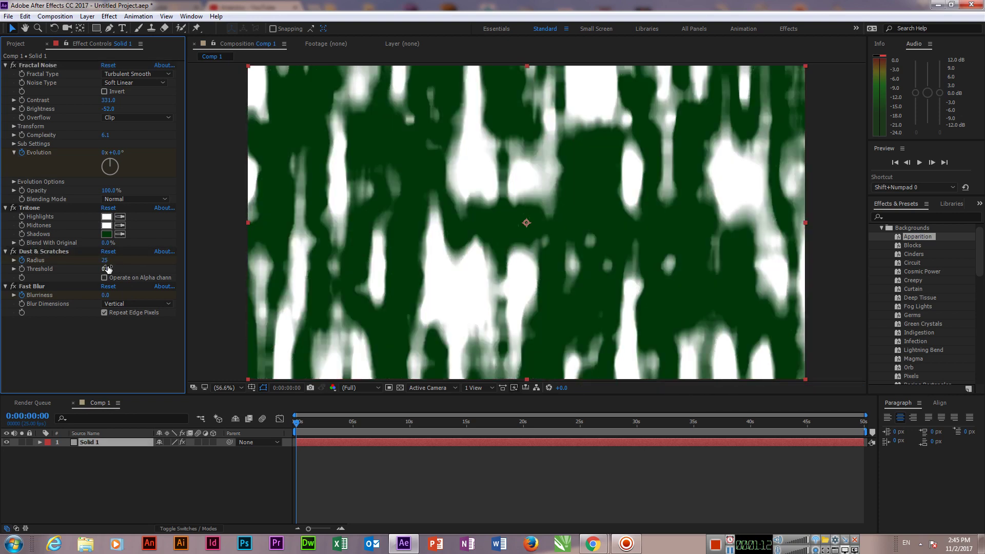
drag(104, 261, 89, 261)
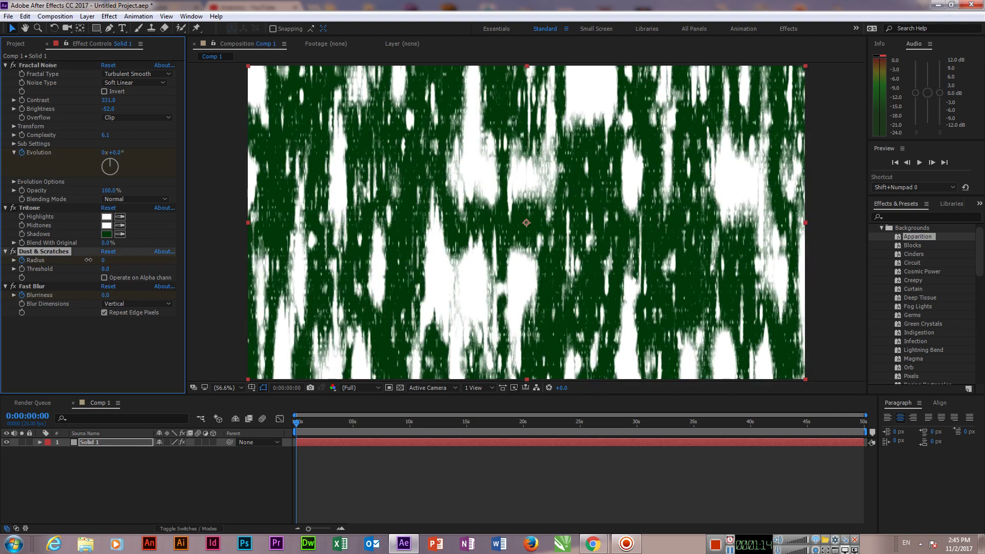
click(105, 261)
text(5)
key(Tab)
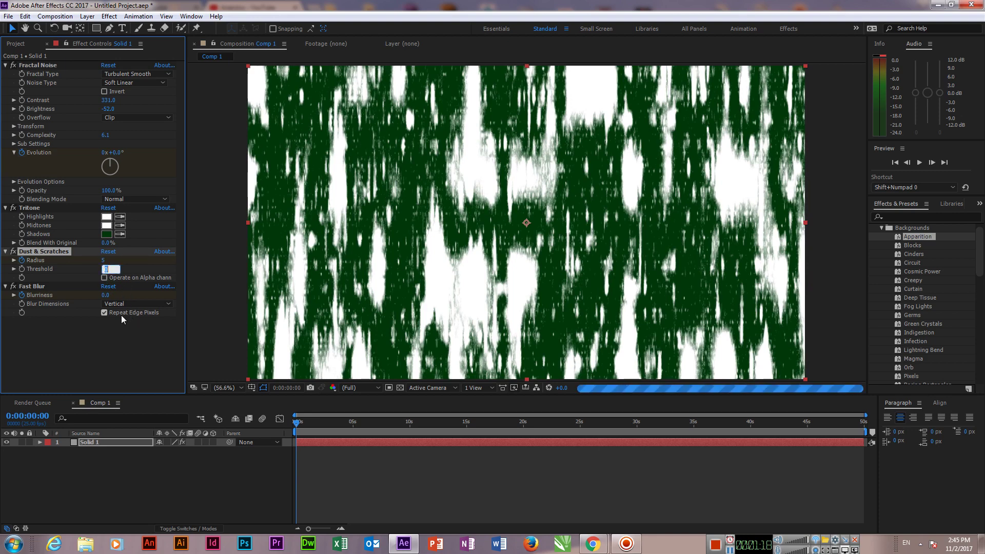
text(5)
Set Fast Blur Blurriness to 6, preview the softened background, then delete Solid 1.
click(112, 295)
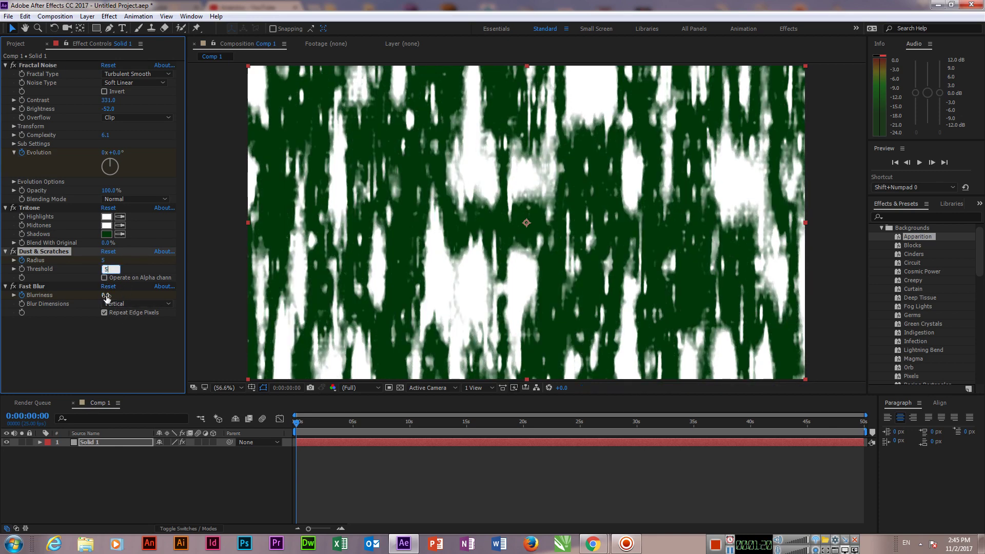
text(6)
key(Return)
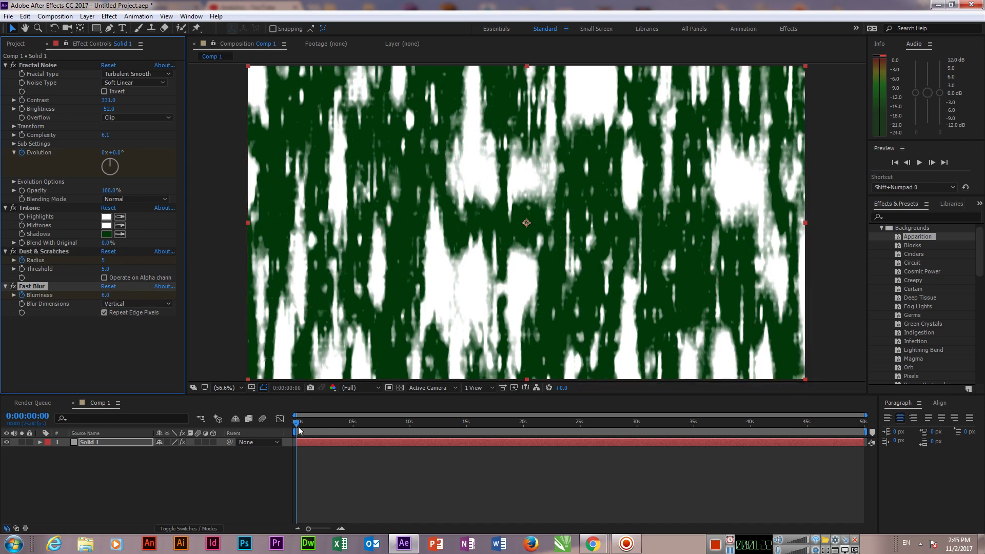
click(919, 163)
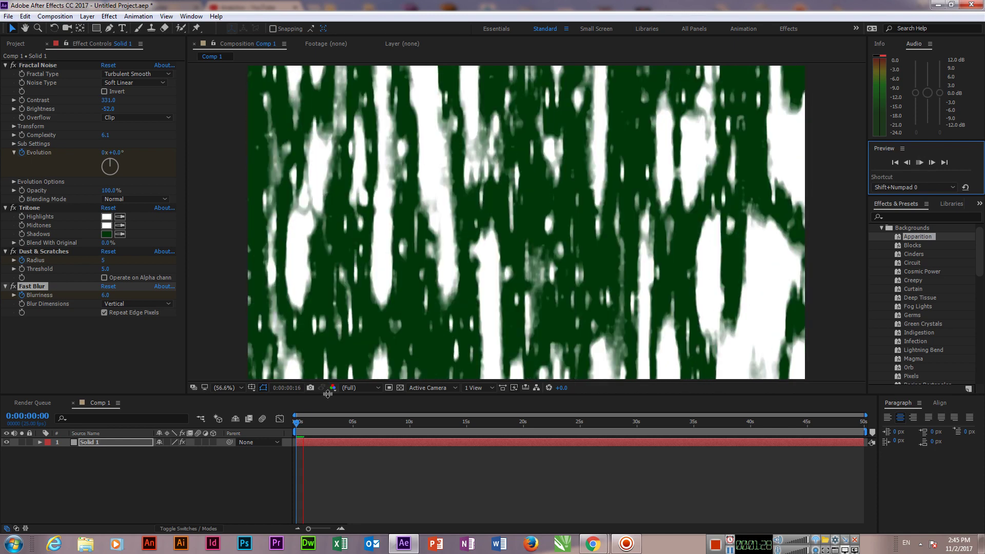
click(296, 423)
click(140, 440)
key(Delete)
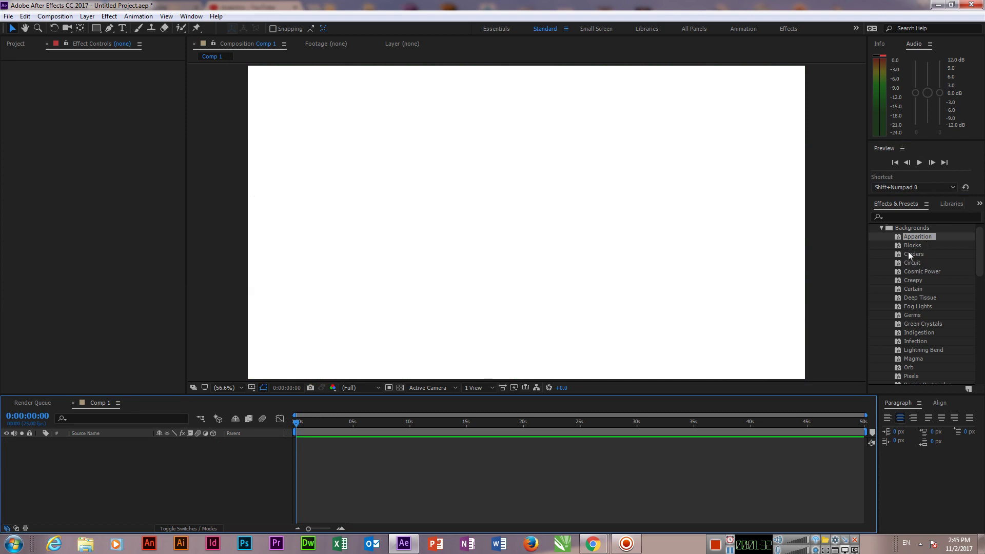
Apply the Blocks preset, preview it, and set the Tritone Midtones to deep blue.
drag(912, 245, 653, 279)
key(space)
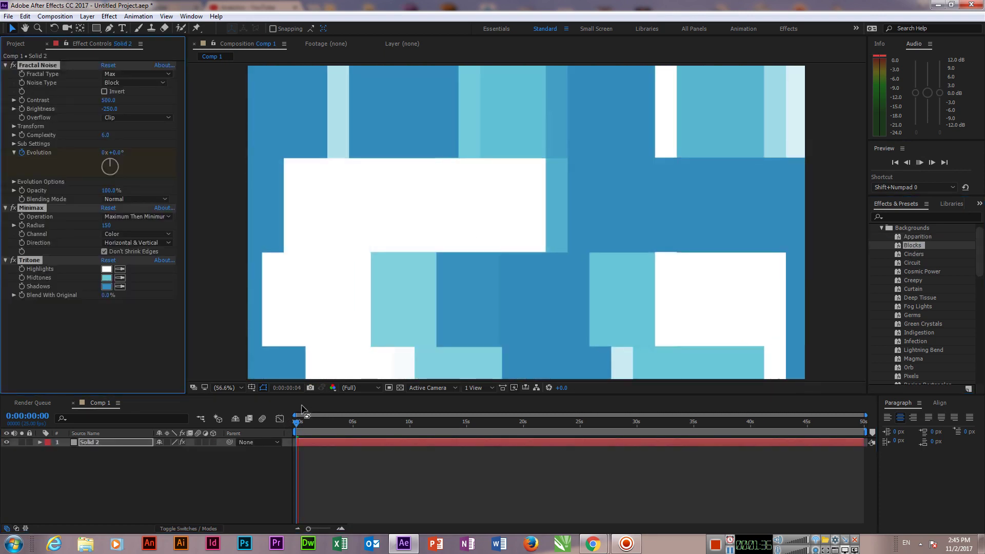
click(302, 411)
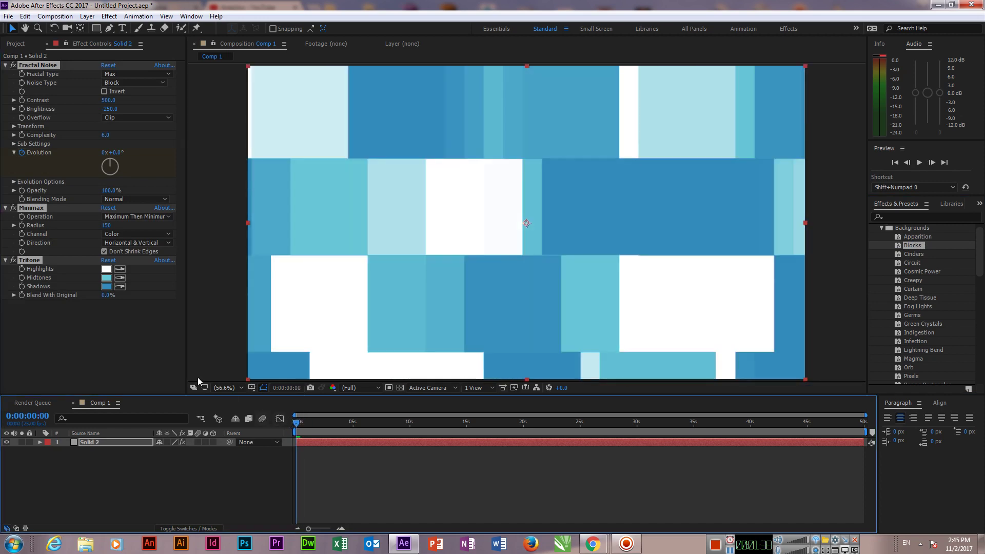
click(106, 278)
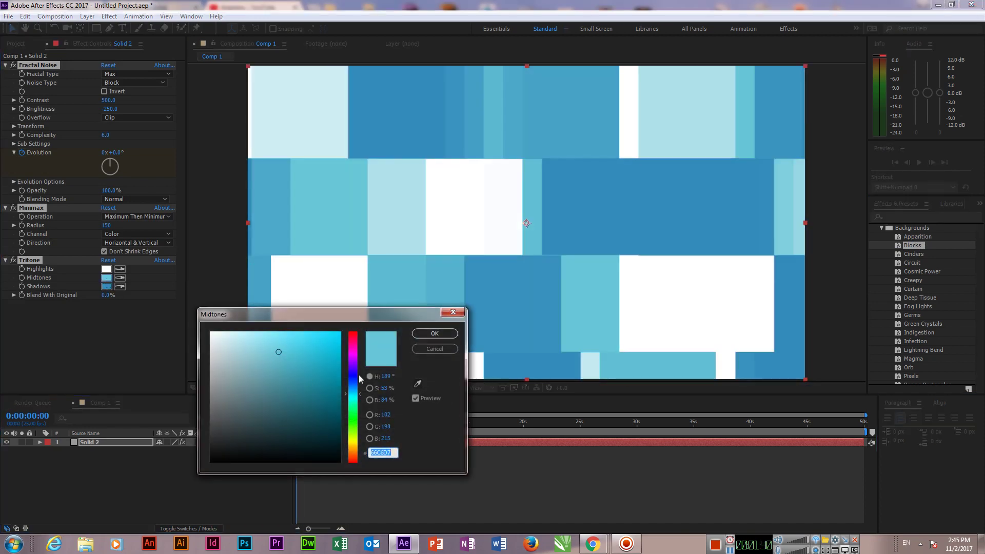
click(356, 381)
click(322, 381)
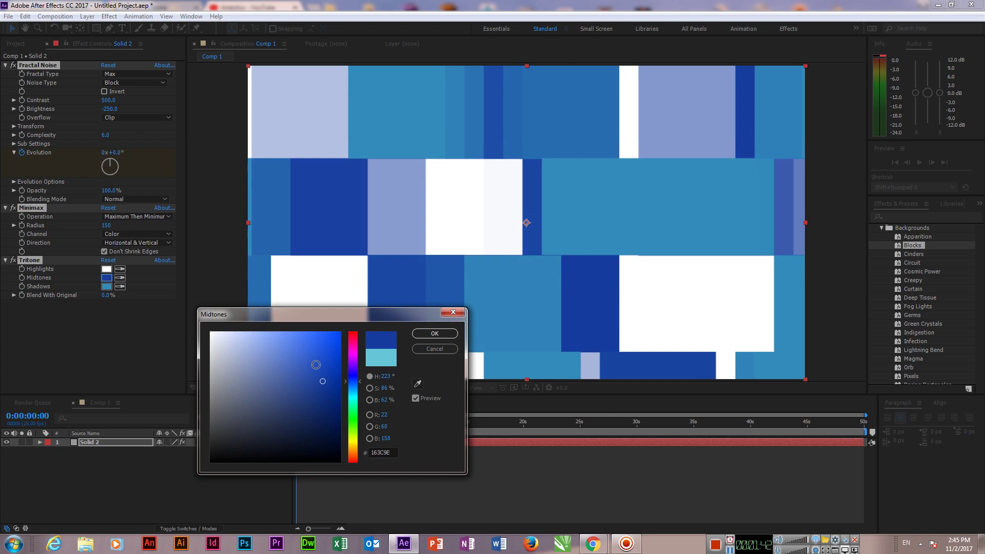
key(Return)
Set the Tritone Shadows to red, preview the recoloured Blocks, then delete Solid 2.
click(106, 286)
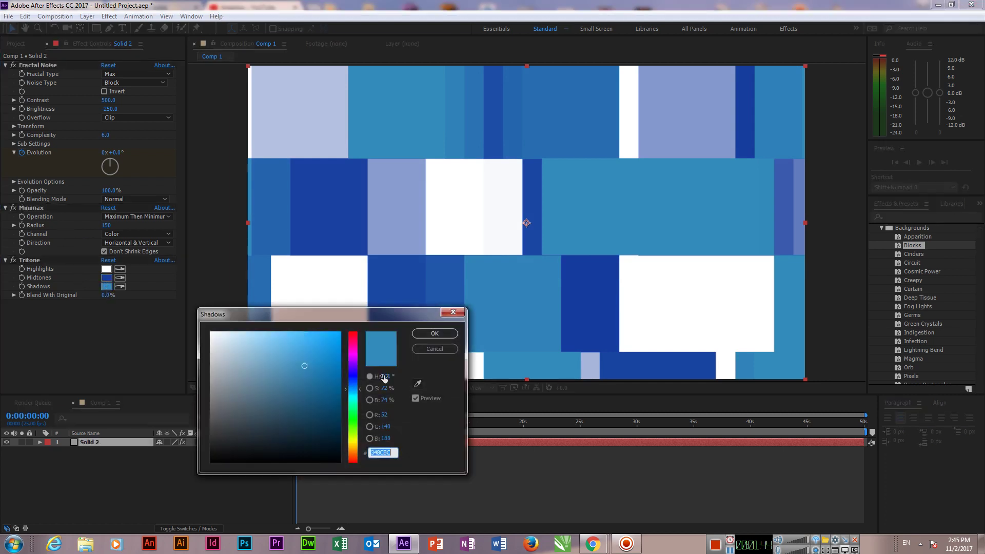
click(354, 336)
click(313, 332)
key(Return)
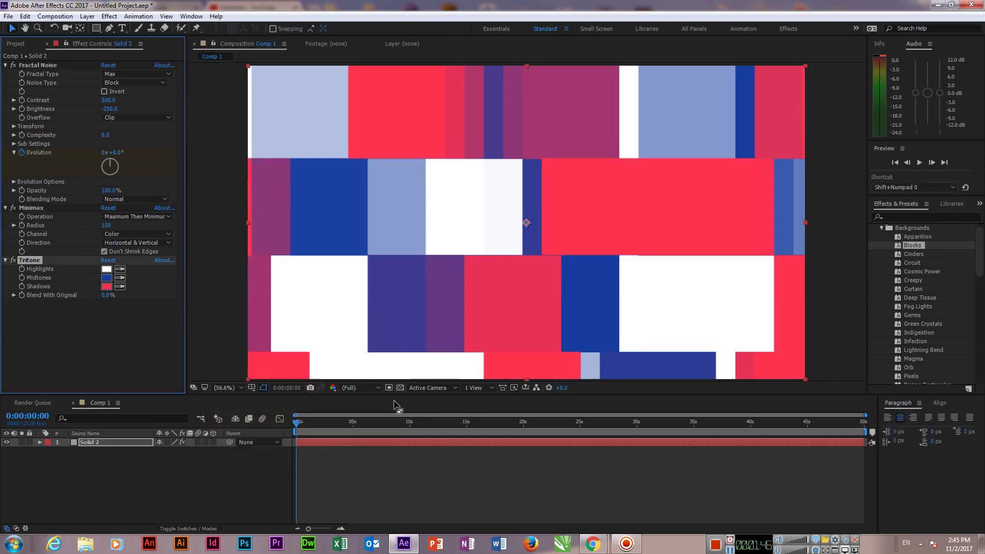
key(space)
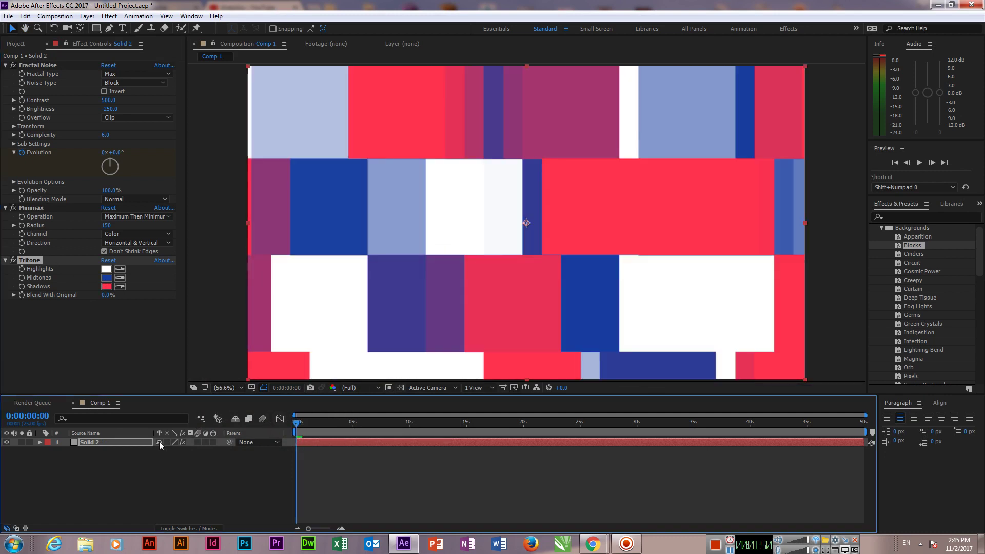
click(137, 442)
key(Delete)
Apply the Cinders preset as a new solid and preview its orange embers.
click(914, 254)
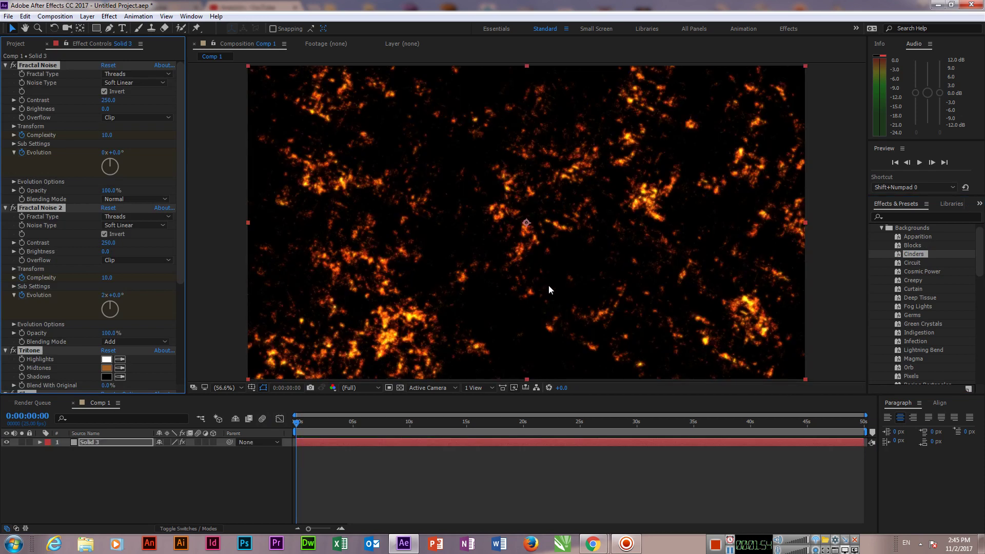
key(space)
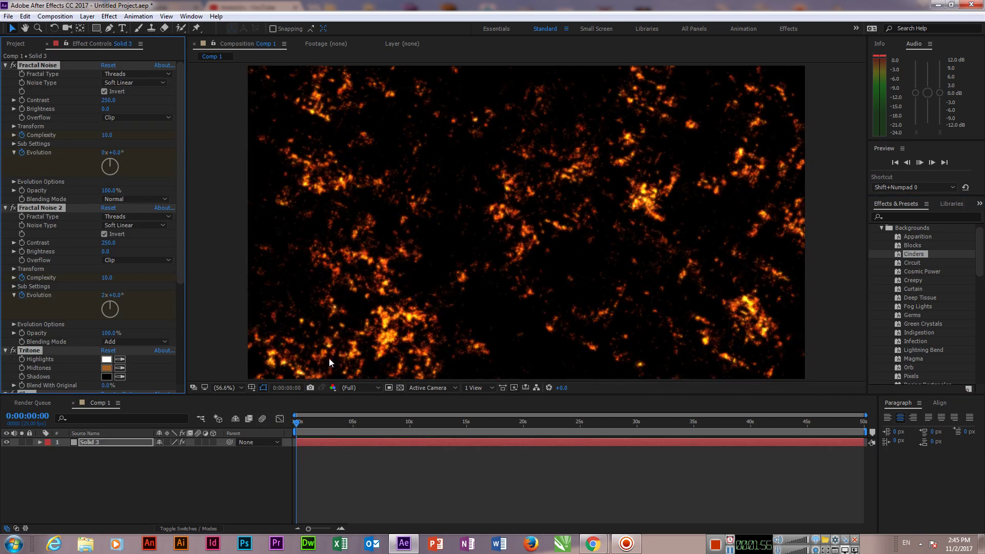
click(297, 427)
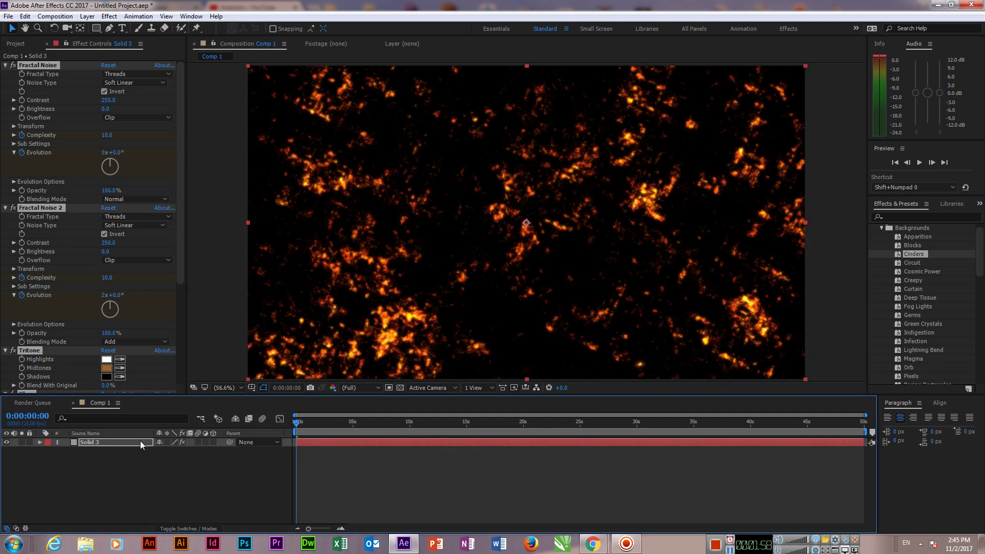
Delete Solid 3, then try the Circuit preset and delete its Solid 4.
click(143, 441)
key(Delete)
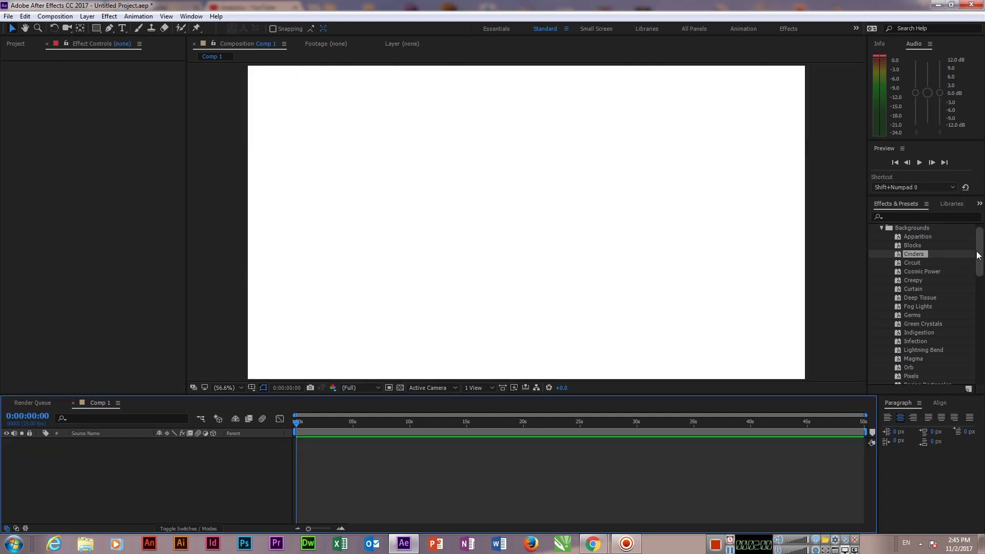
scroll(926, 235, down, 1)
double_click(927, 234)
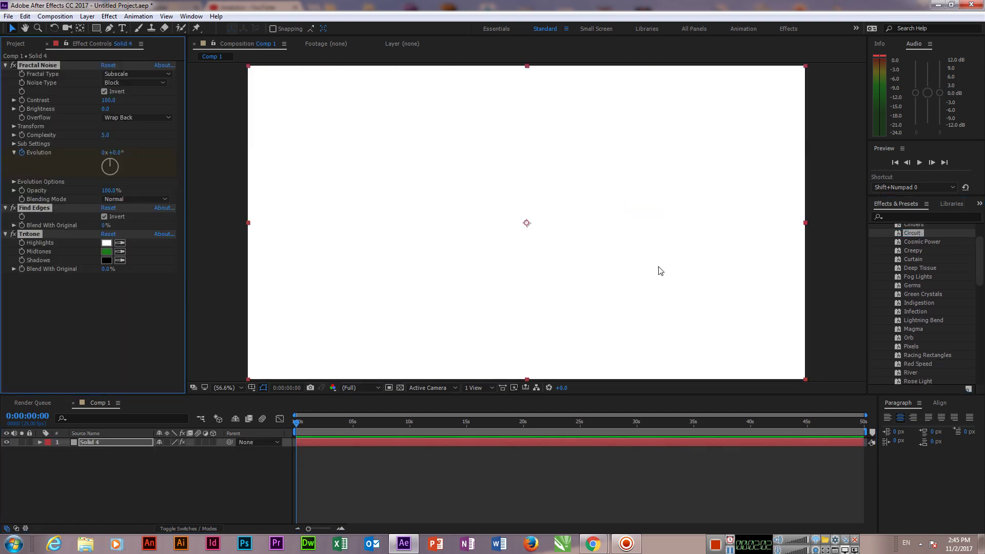
key(space)
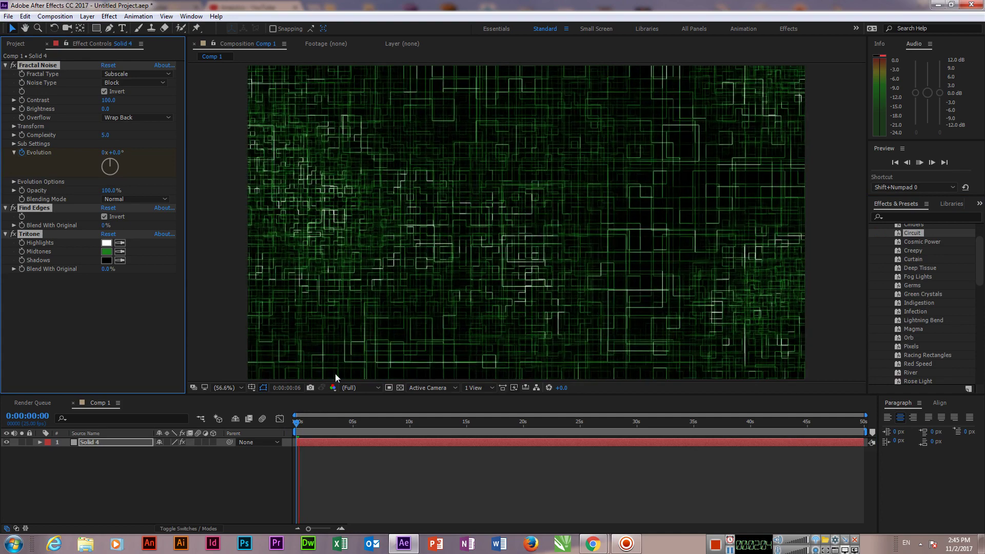
click(298, 424)
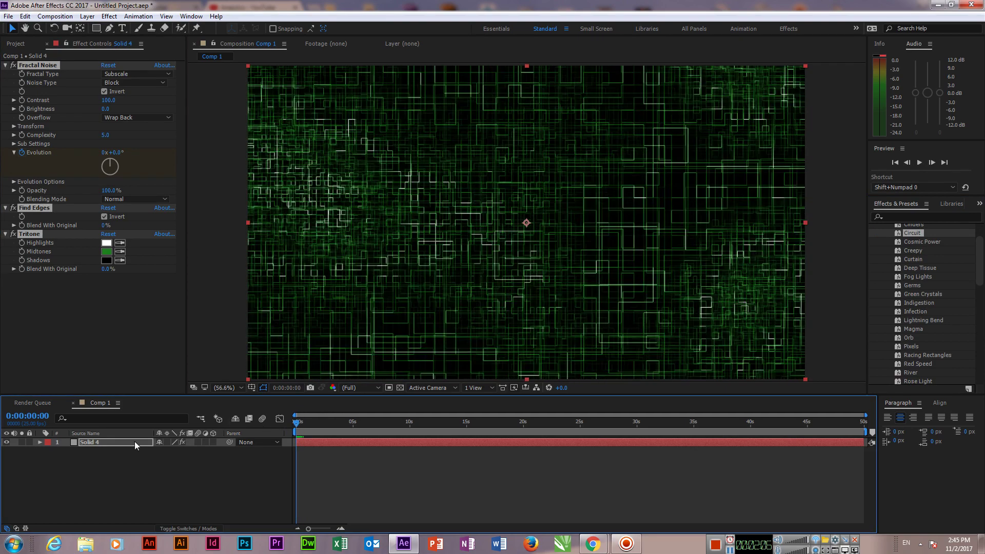
click(134, 441)
key(Delete)
Try the Cosmic Power and Creepy presets, deleting Solid 5 and Solid 6.
drag(923, 241, 558, 246)
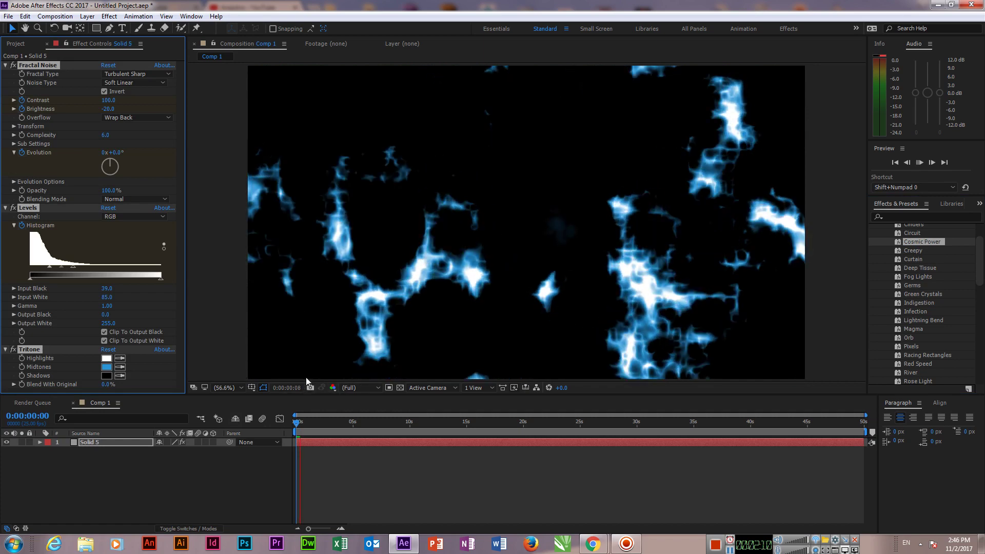
click(313, 423)
click(140, 441)
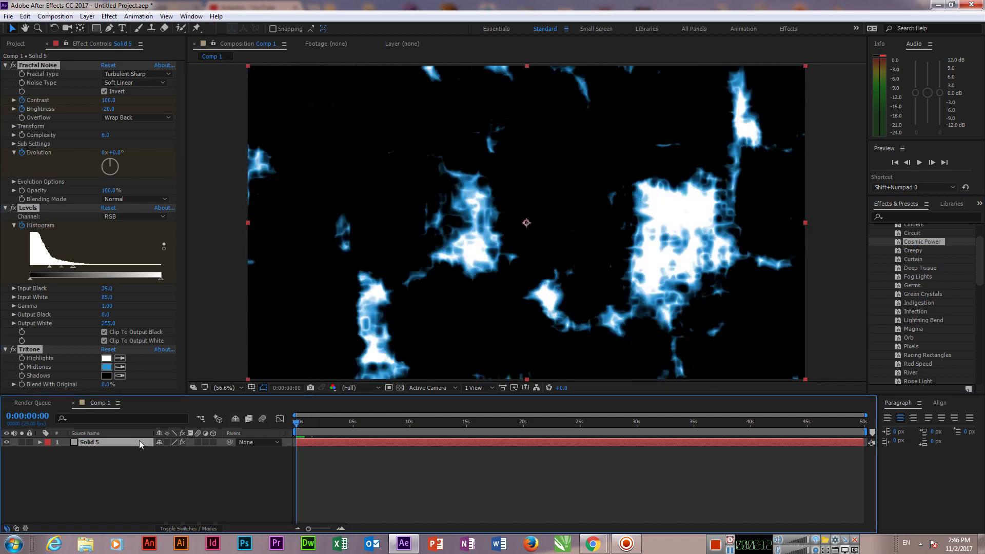
key(Delete)
drag(919, 250, 610, 194)
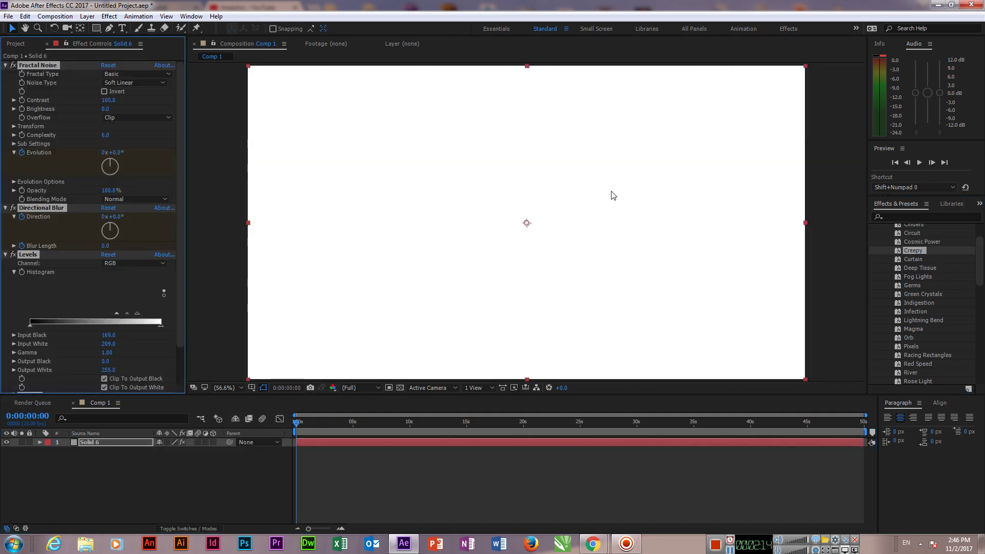
mouse_move(293, 424)
mouse_down()
mouse_move(304, 425)
mouse_move(242, 425)
mouse_up()
click(134, 442)
key(Delete)
Try the Curtain preset, scrubbing to frame 20, then delete Solid 7.
drag(913, 259, 555, 251)
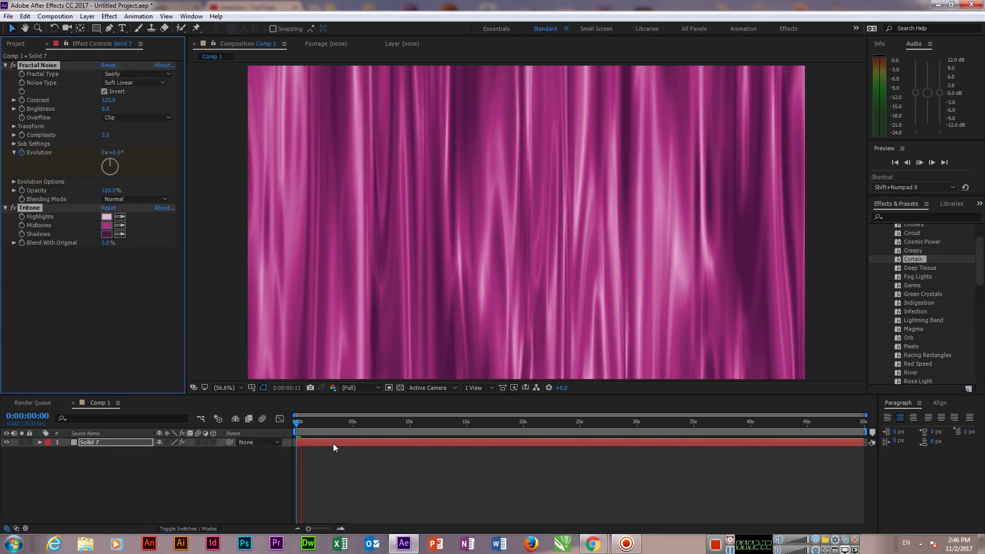
click(301, 423)
drag(301, 424, 257, 425)
click(153, 443)
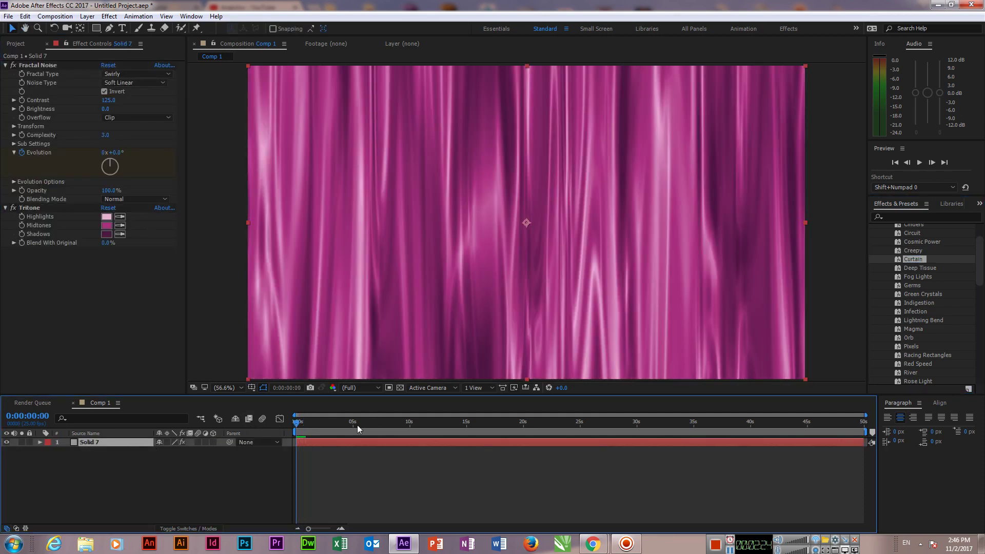
key(Delete)
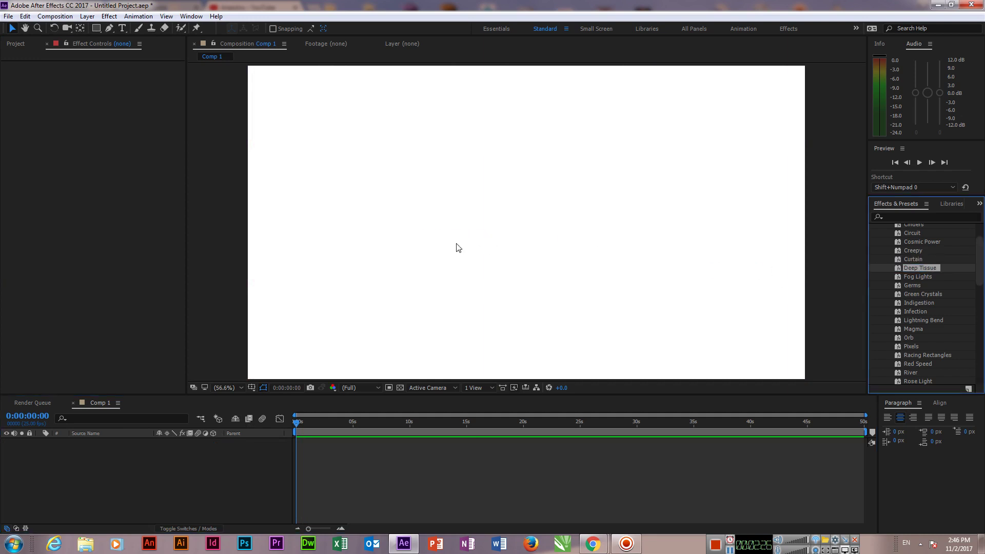
Try the Deep Tissue and Fog Lights presets, deleting Solid 8 and Solid 9.
drag(917, 267, 456, 246)
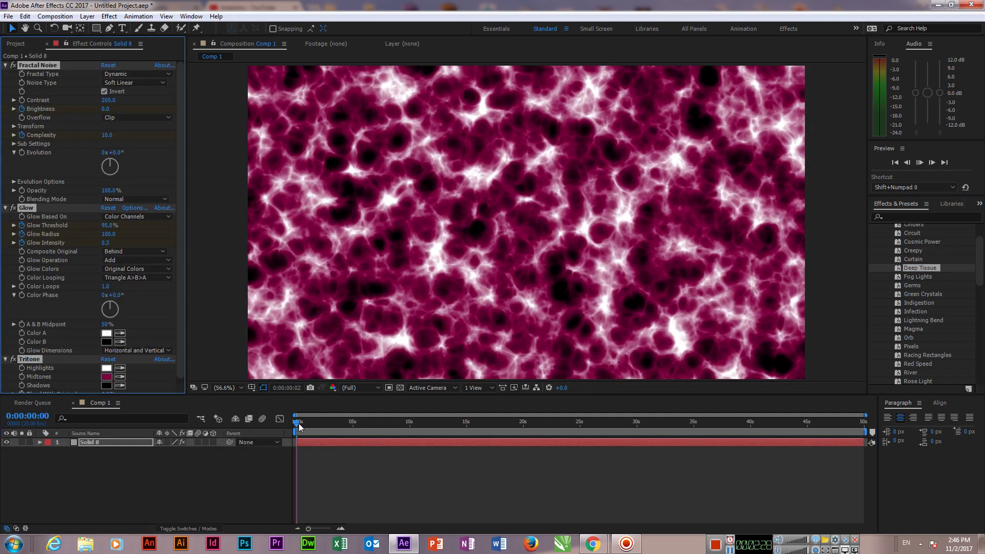
click(298, 424)
key(Delete)
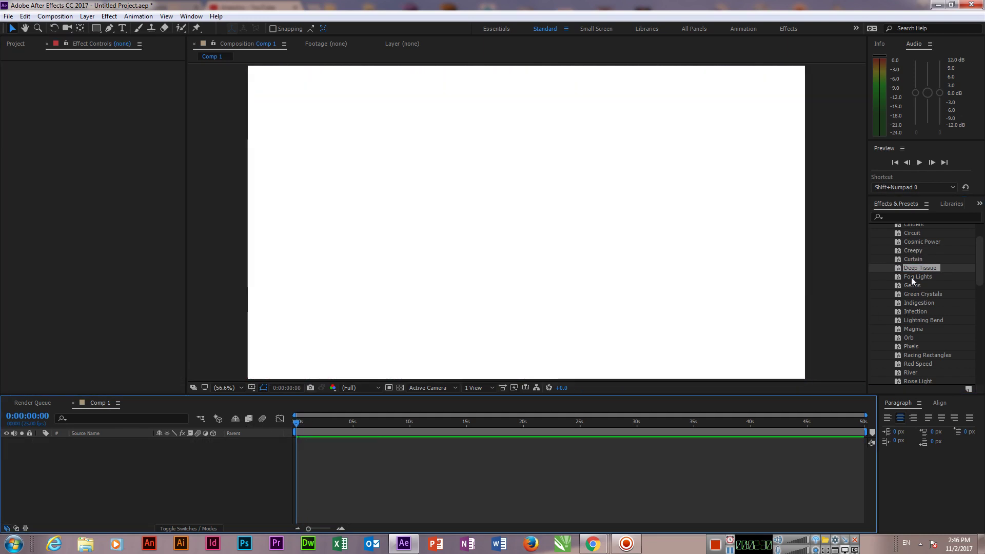
drag(918, 277, 561, 283)
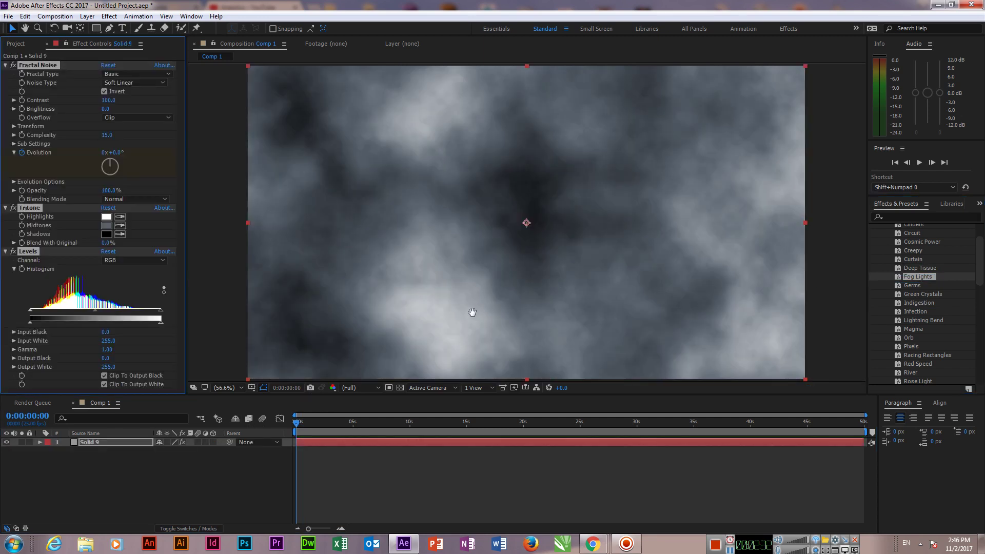
key(space)
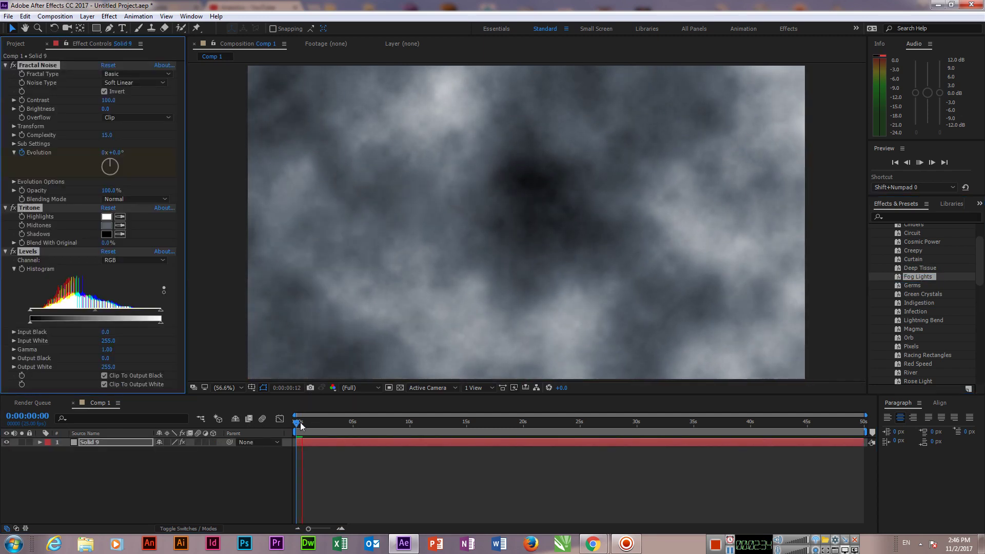
click(301, 427)
click(109, 444)
key(Delete)
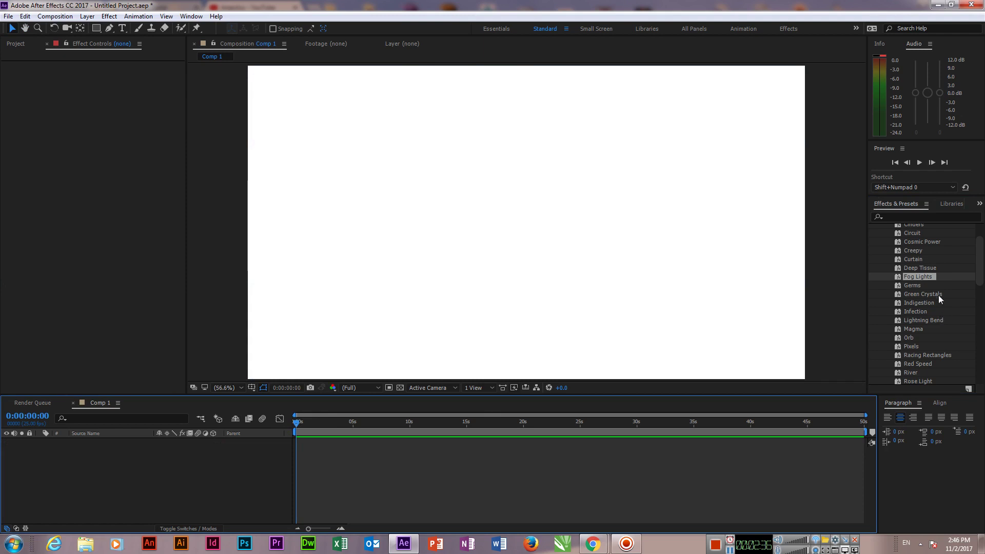
Try and delete the Germs preset, then apply Green Crystals and scrub its animation.
scroll(922, 250, down, 2)
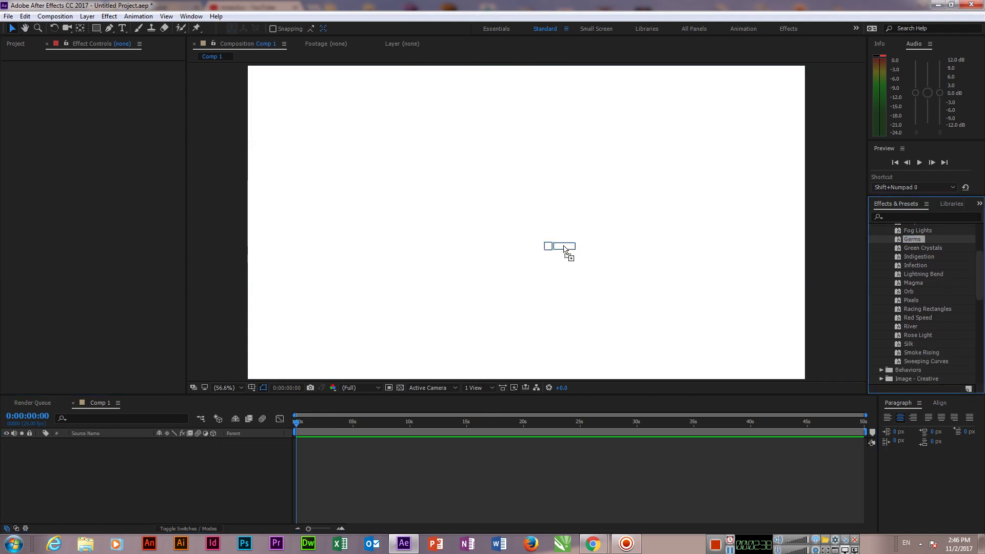
drag(914, 239, 575, 272)
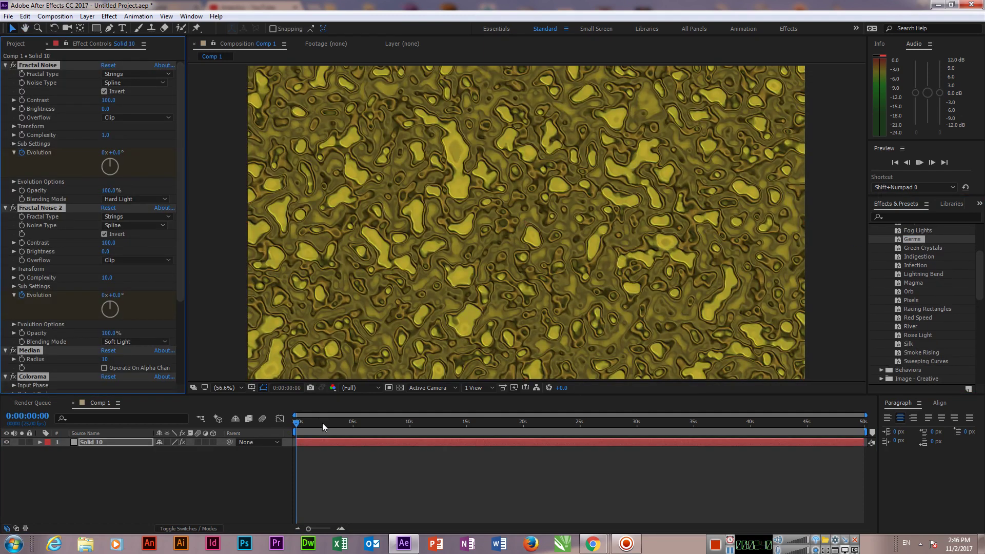
click(286, 432)
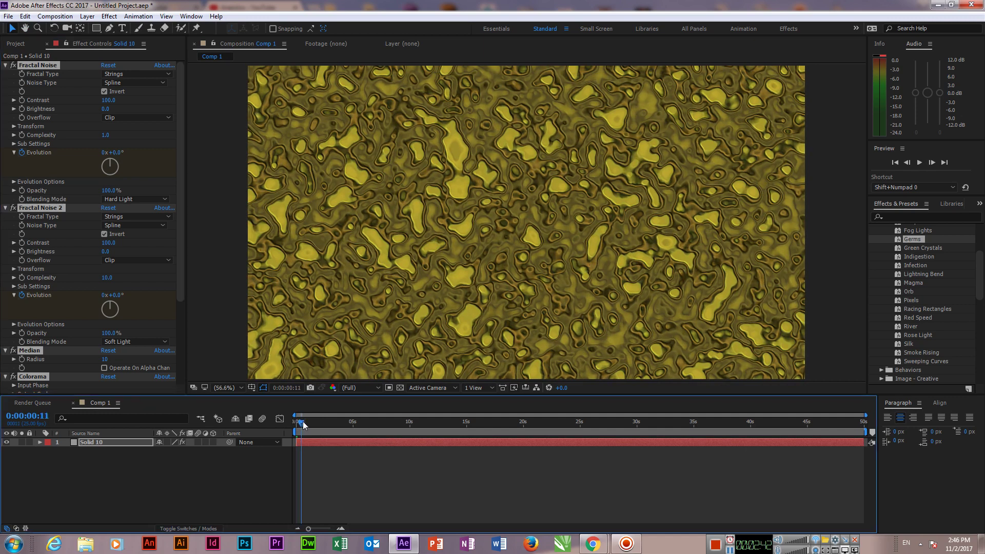
key(Delete)
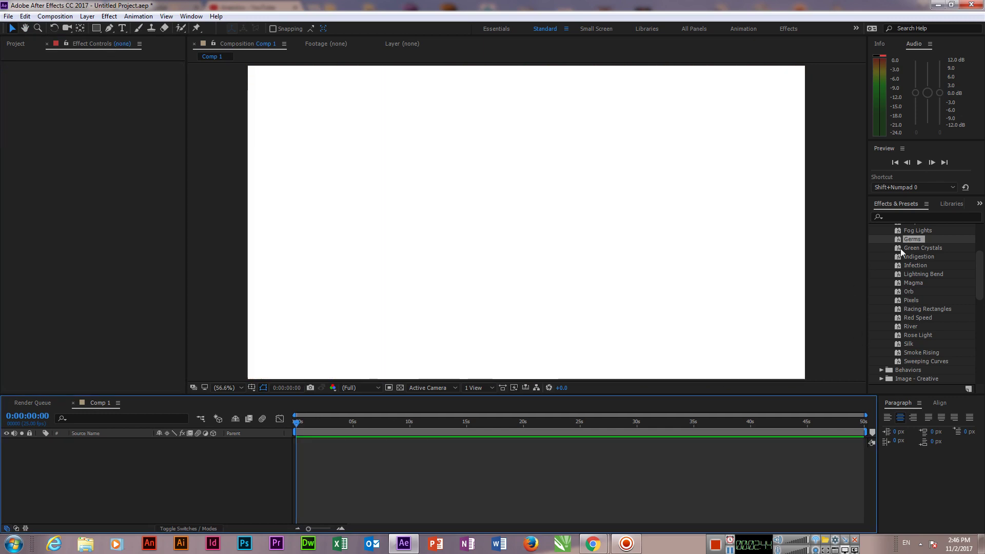
drag(919, 248, 566, 292)
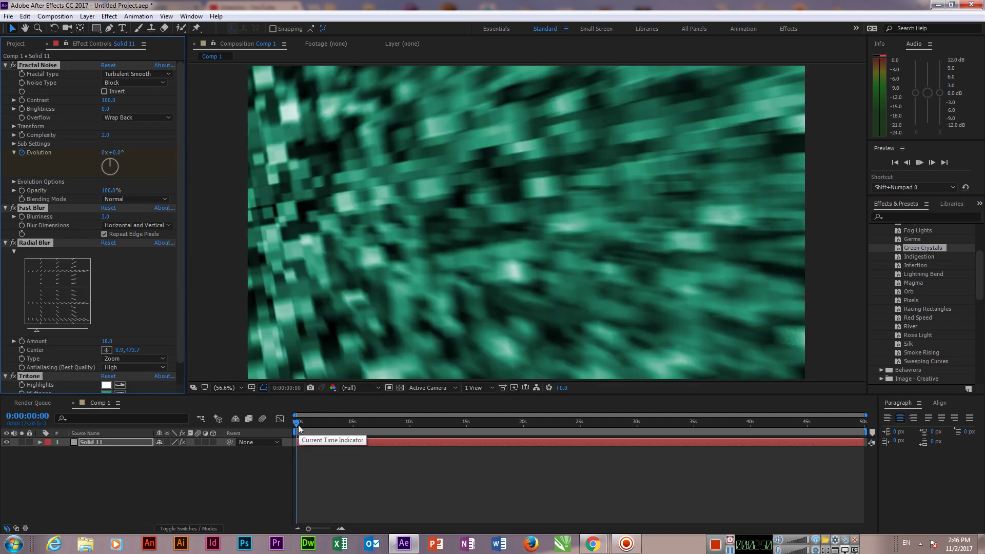
drag(297, 424, 299, 425)
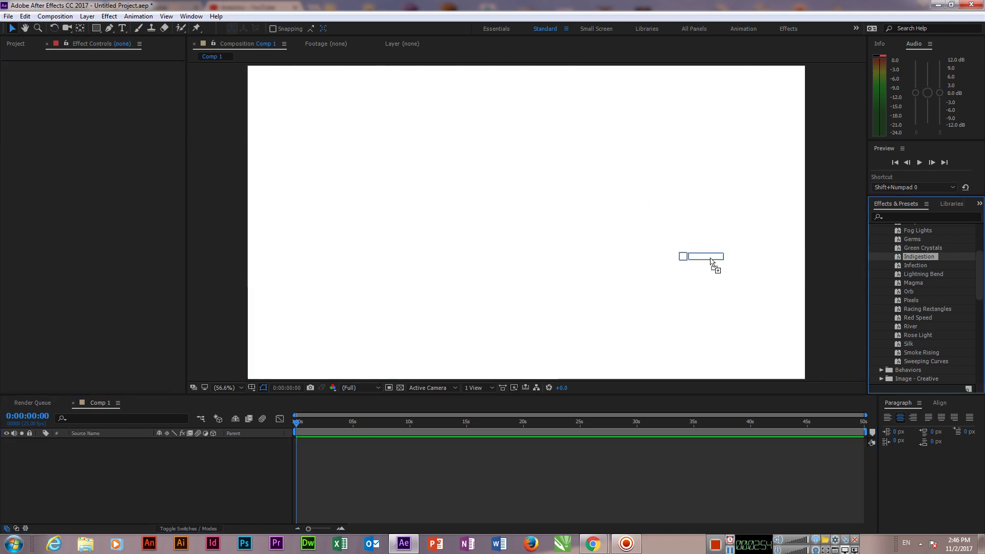
Apply the Indigestion preset, preview it, and set the Tritone Midtones to dark green.
drag(918, 257, 707, 262)
key(space)
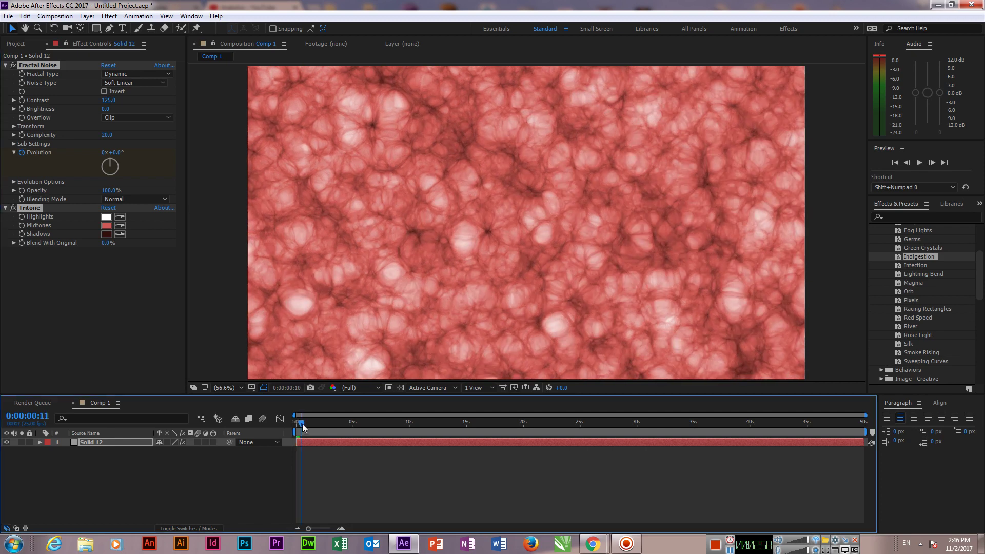
click(107, 225)
click(315, 398)
click(353, 428)
click(295, 361)
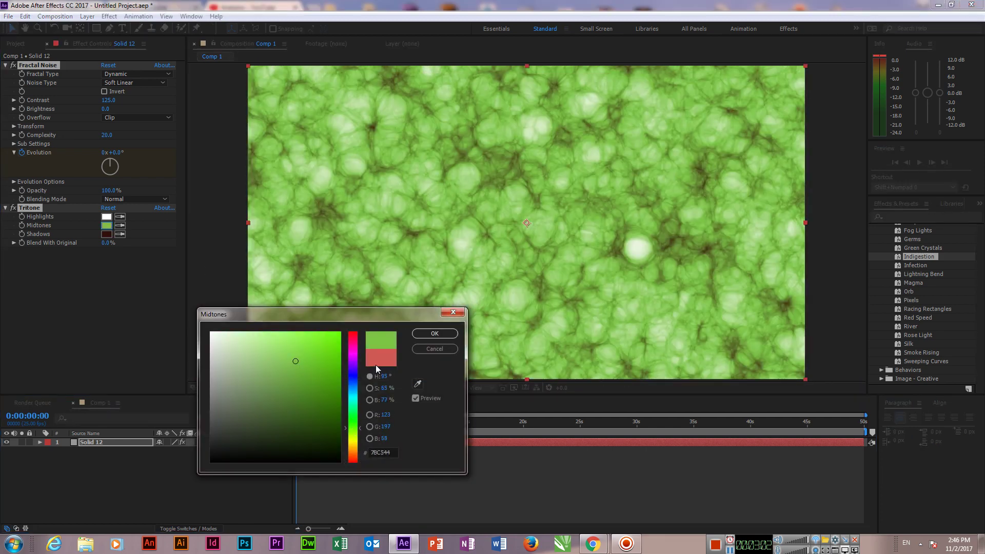
click(326, 391)
click(435, 334)
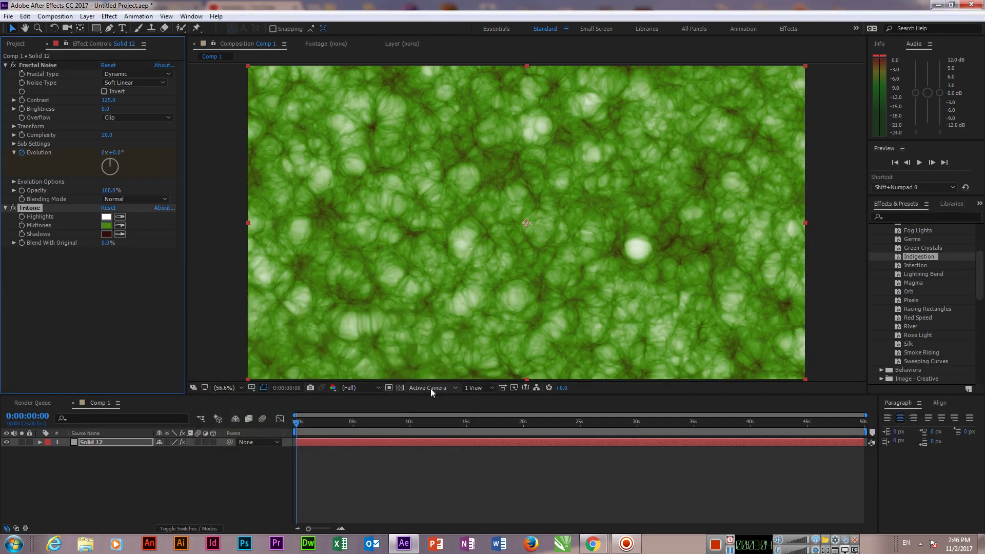
Preview the green noise, lower Fractal Noise Complexity to 19.6 and reduce Contrast.
key(space)
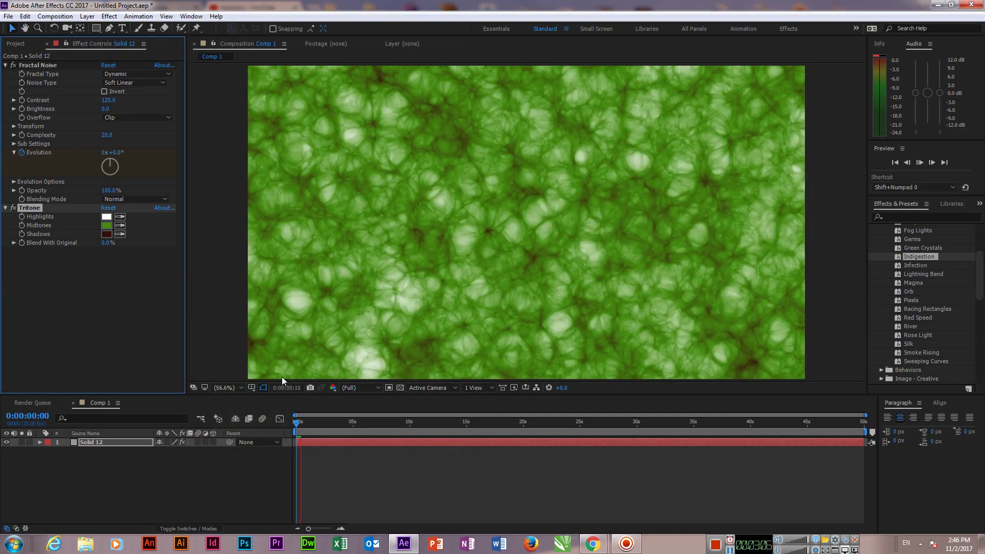
click(301, 422)
drag(107, 152, 118, 151)
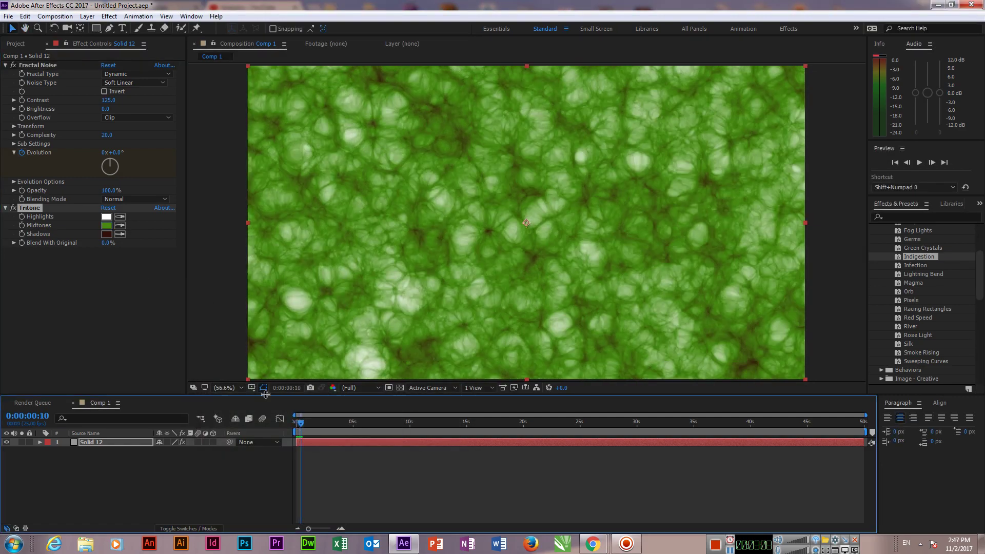
click(106, 140)
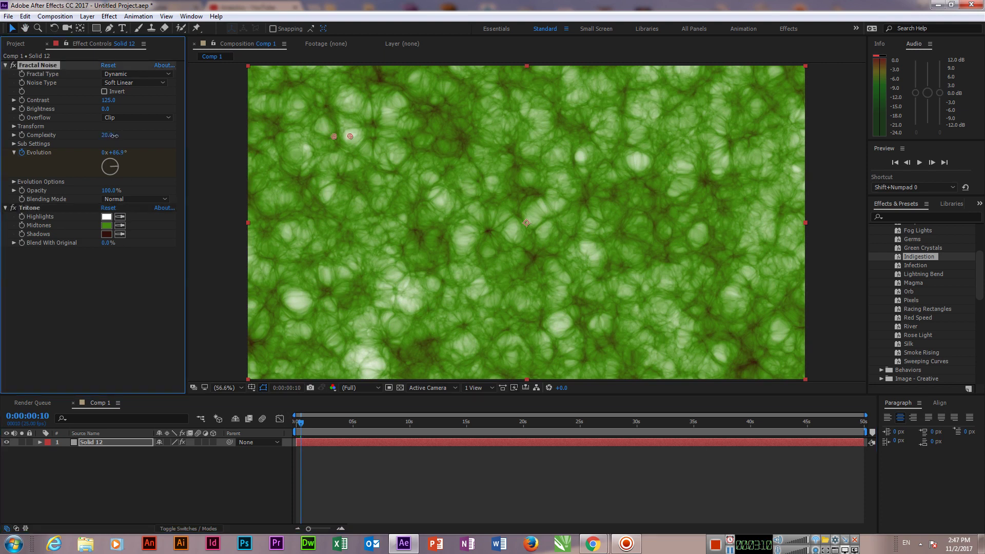
click(107, 135)
drag(102, 135, 96, 136)
drag(107, 100, 89, 103)
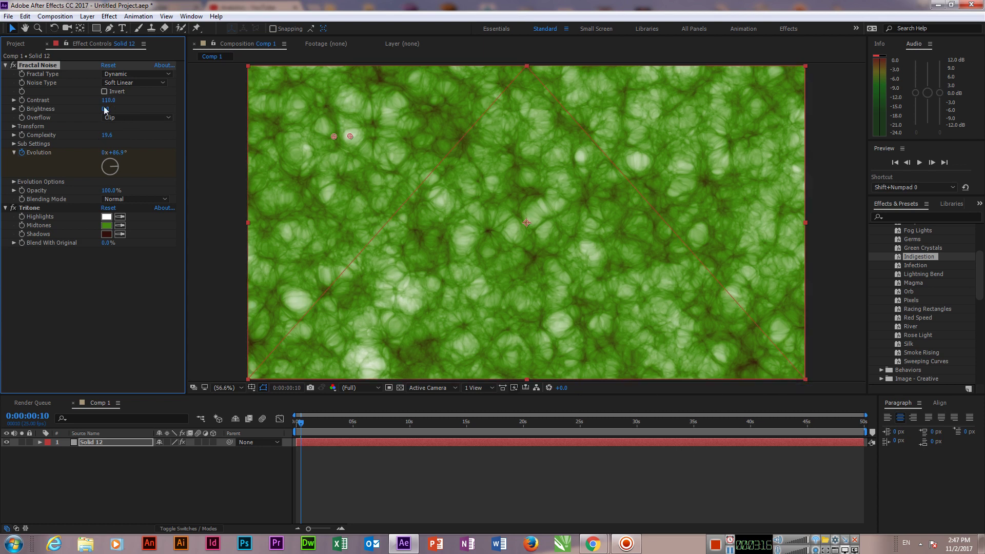
Delete the Indigestion solid, try and delete Infection, then apply Lightning Bend.
drag(306, 422, 290, 424)
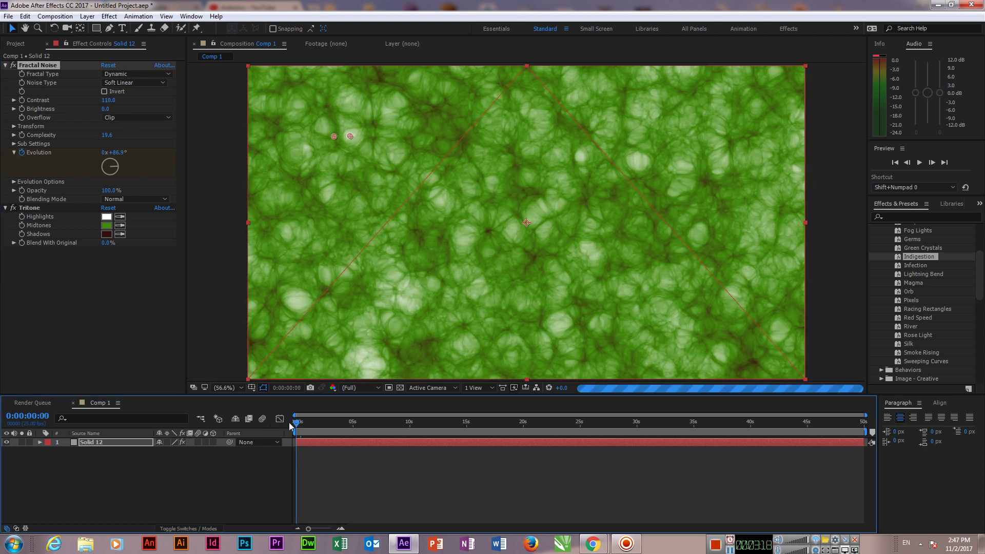
click(95, 444)
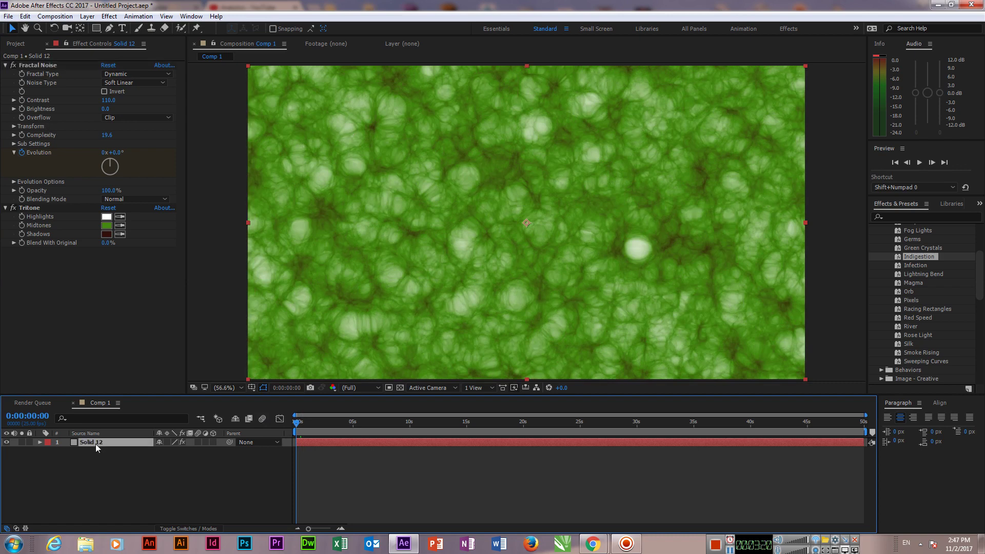
key(Delete)
drag(918, 265, 579, 290)
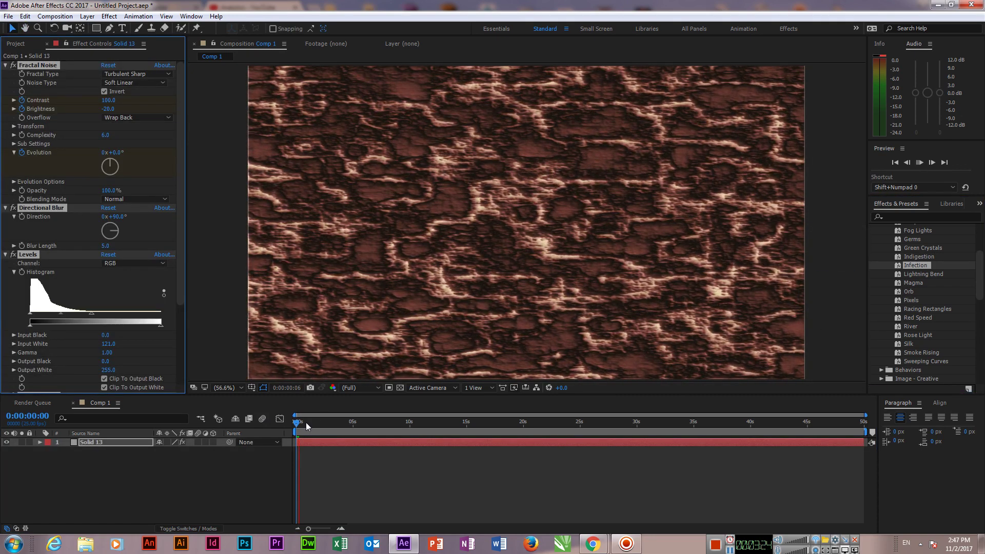
click(299, 422)
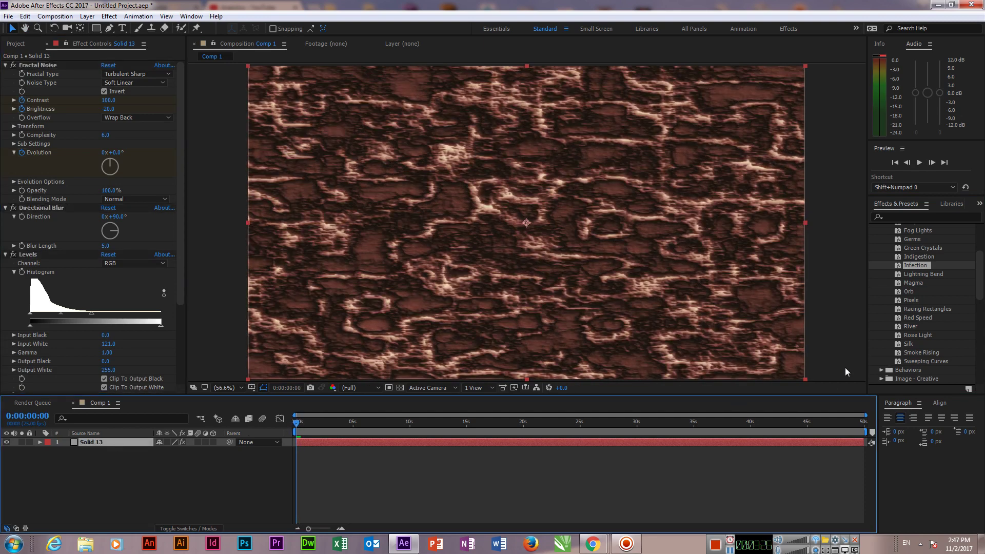
key(Delete)
drag(922, 274, 518, 238)
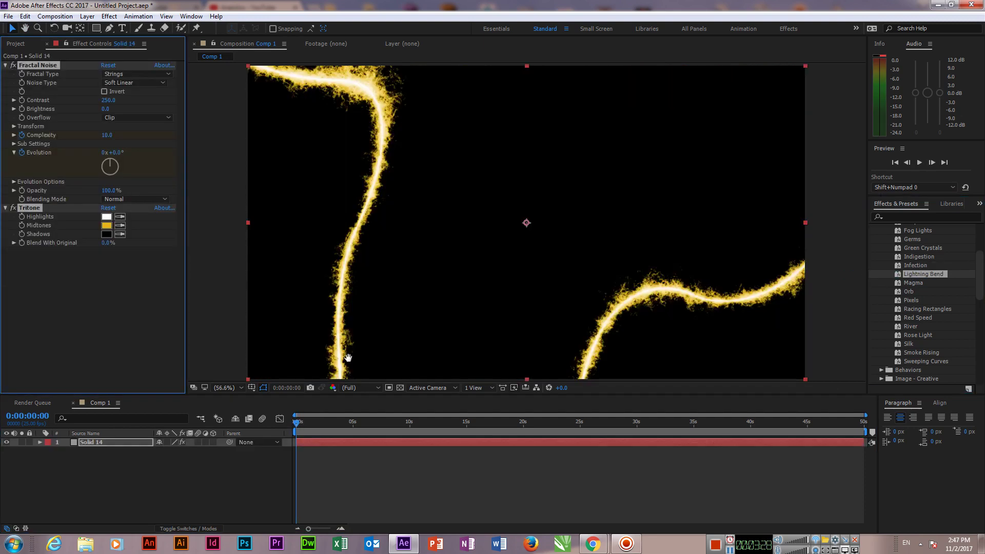
Preview Lightning Bend and set its Tritone Midtones to pure red FF0000.
key(space)
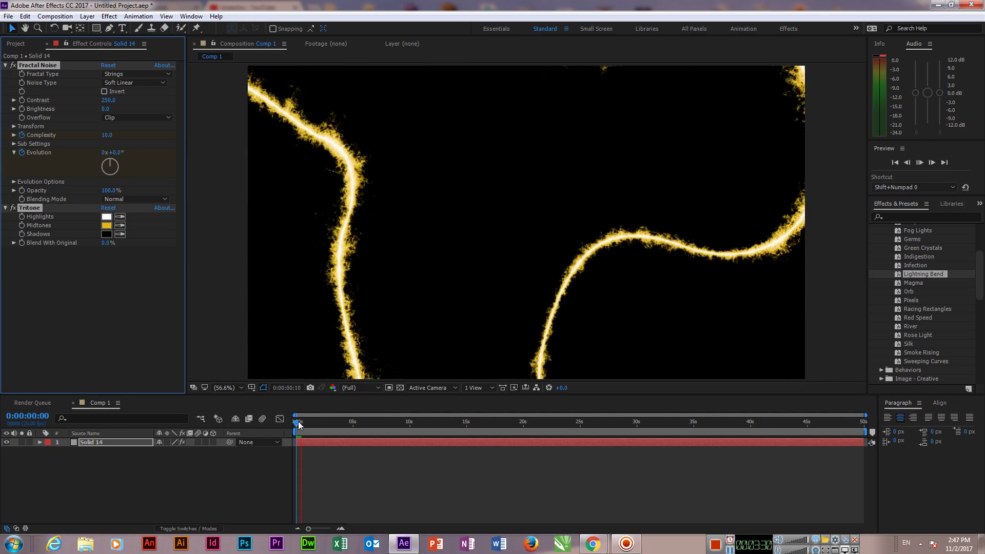
click(298, 421)
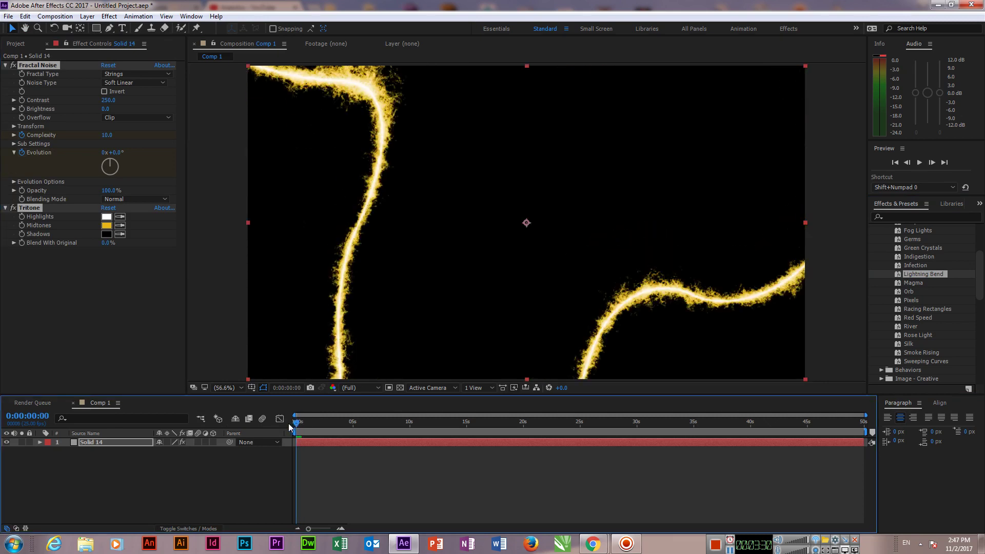
click(107, 226)
drag(352, 382, 353, 329)
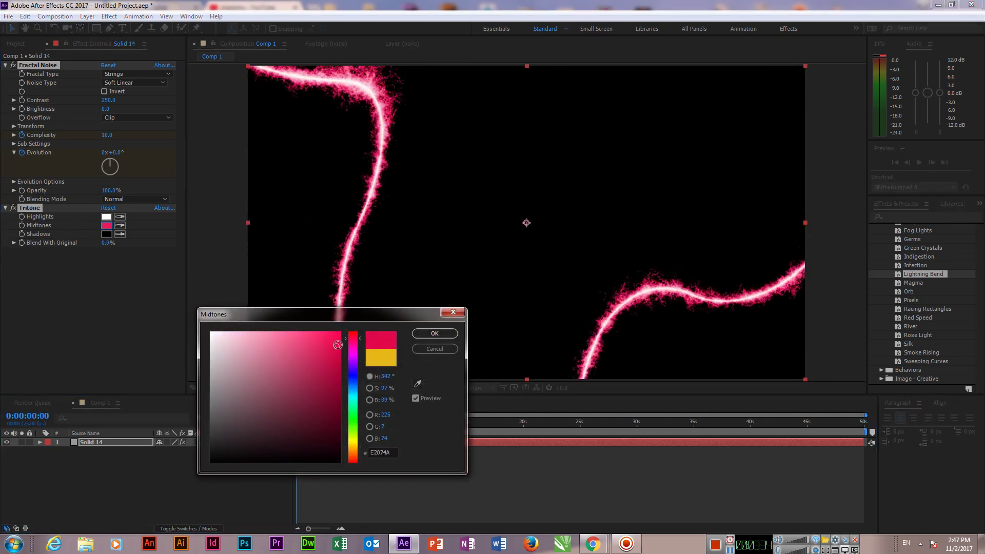
click(341, 332)
key(Return)
Preview the red lightning, delete the Lightning Bend solid, and apply the Magma preset.
key(space)
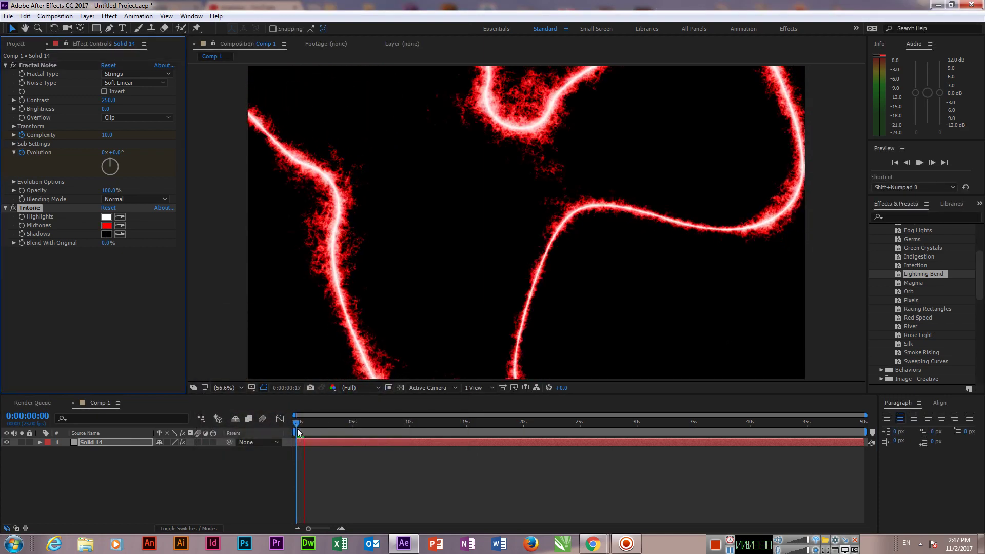
click(303, 422)
drag(305, 423, 301, 422)
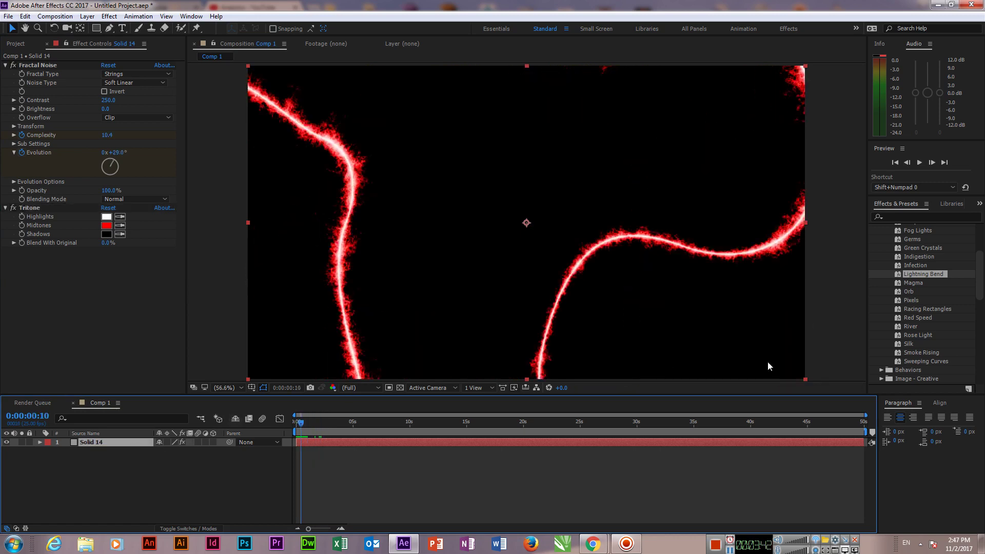
key(Delete)
drag(914, 283, 598, 337)
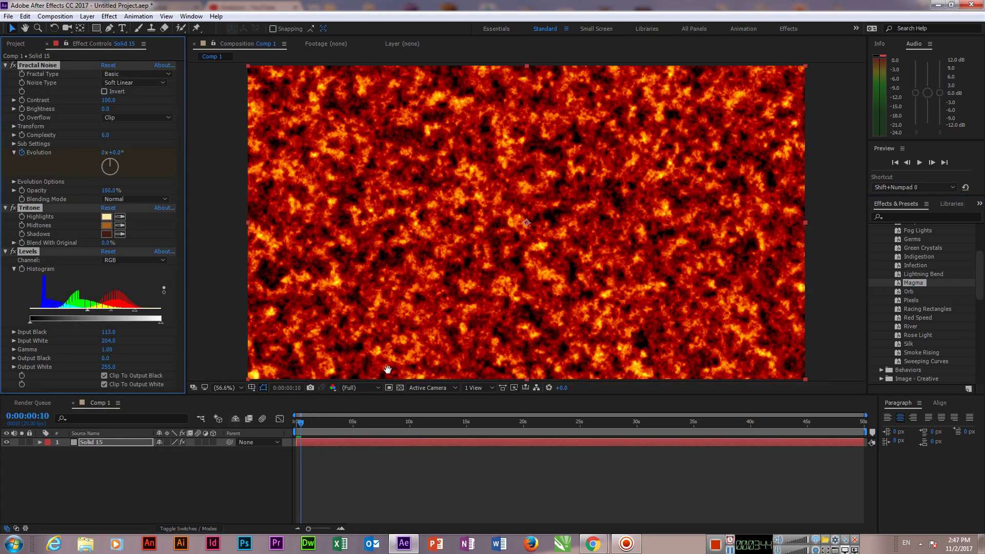
Preview and delete the Magma solid, then try and delete the Orb preset.
key(space)
key(space)
click(134, 441)
key(Delete)
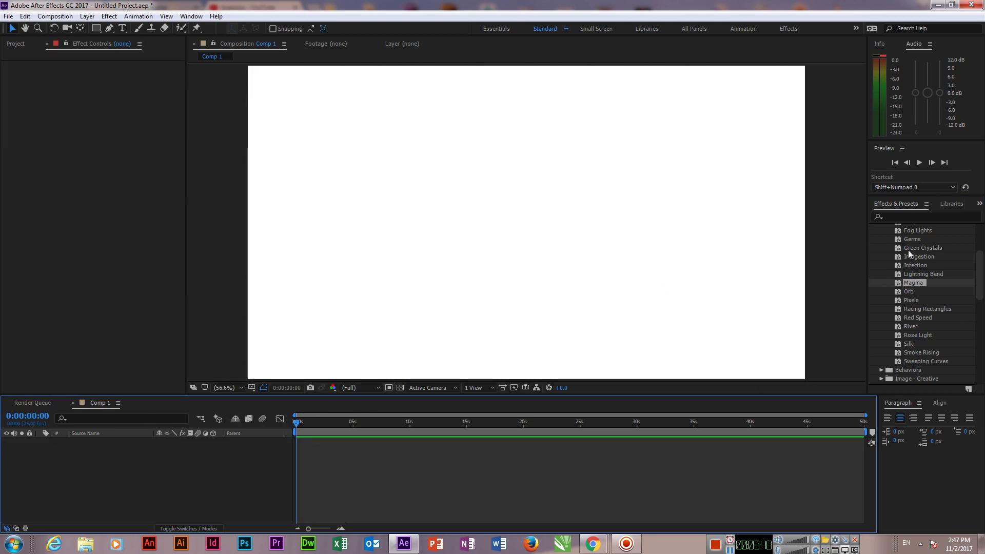
drag(912, 288, 536, 238)
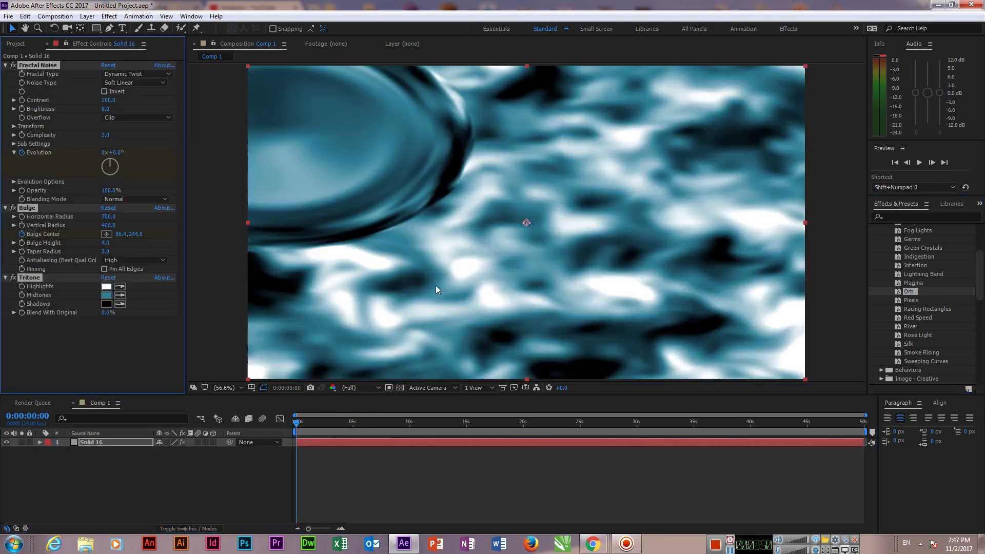
click(302, 425)
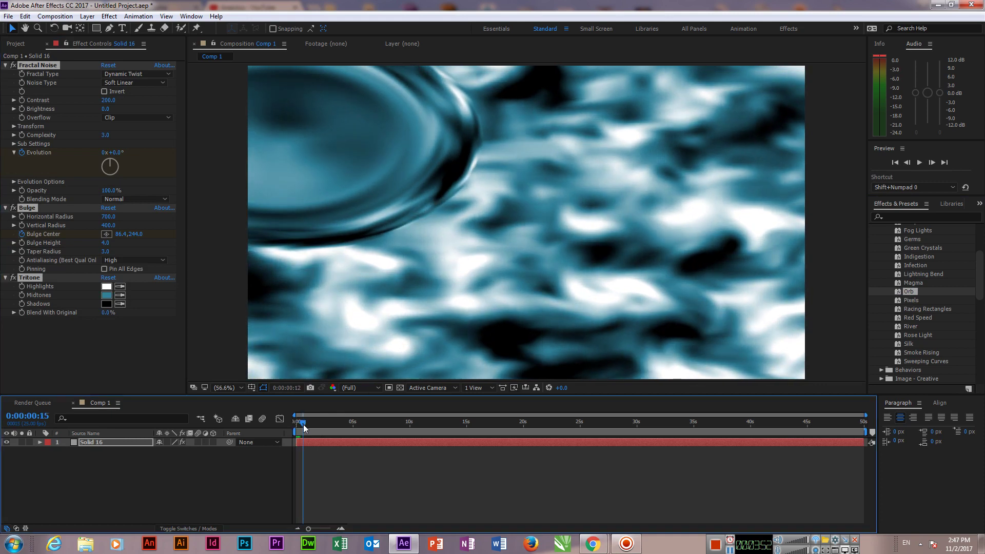
key(Delete)
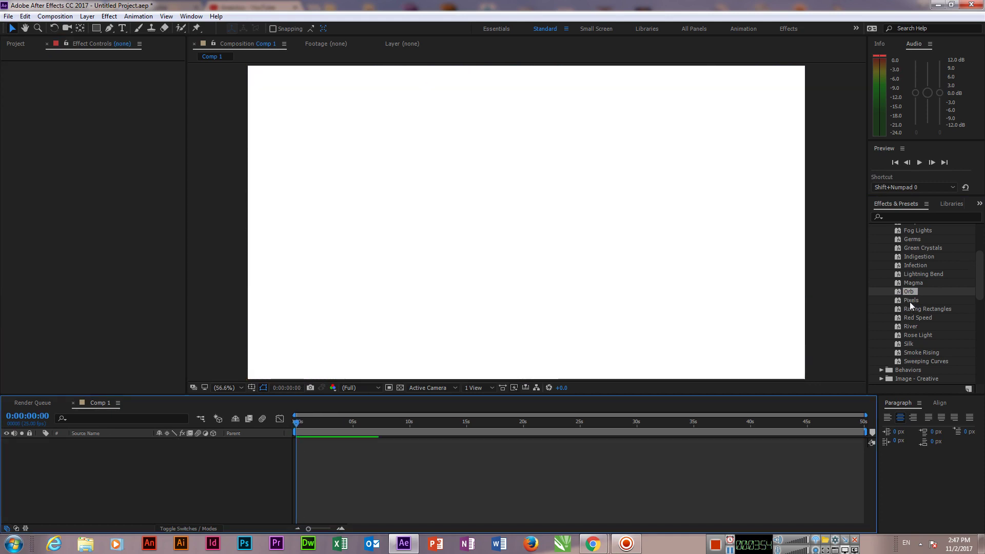
Try the Pixels and Racing Rectangles presets, previewing and deleting each solid.
drag(911, 300, 508, 253)
key(space)
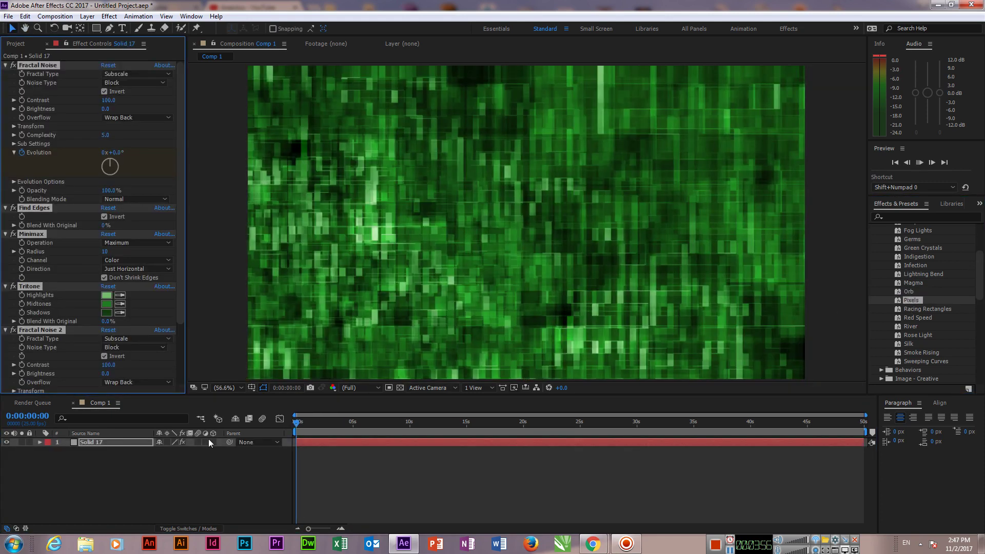
click(297, 423)
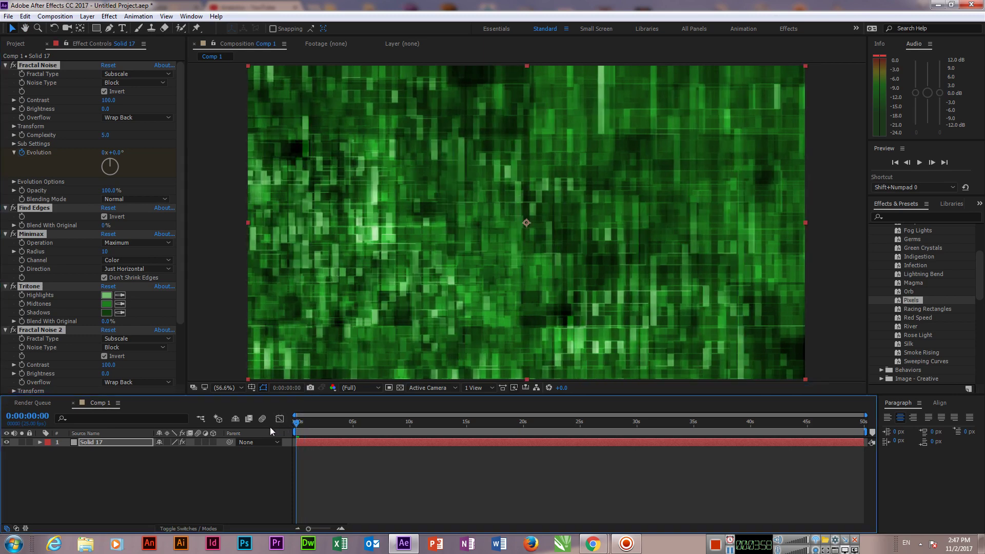
click(131, 445)
key(Delete)
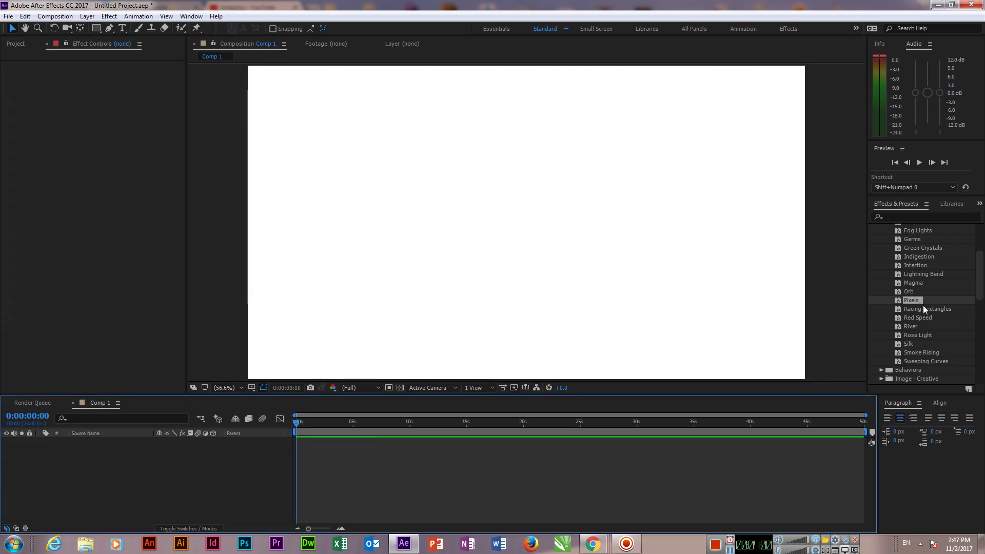
drag(922, 305, 482, 262)
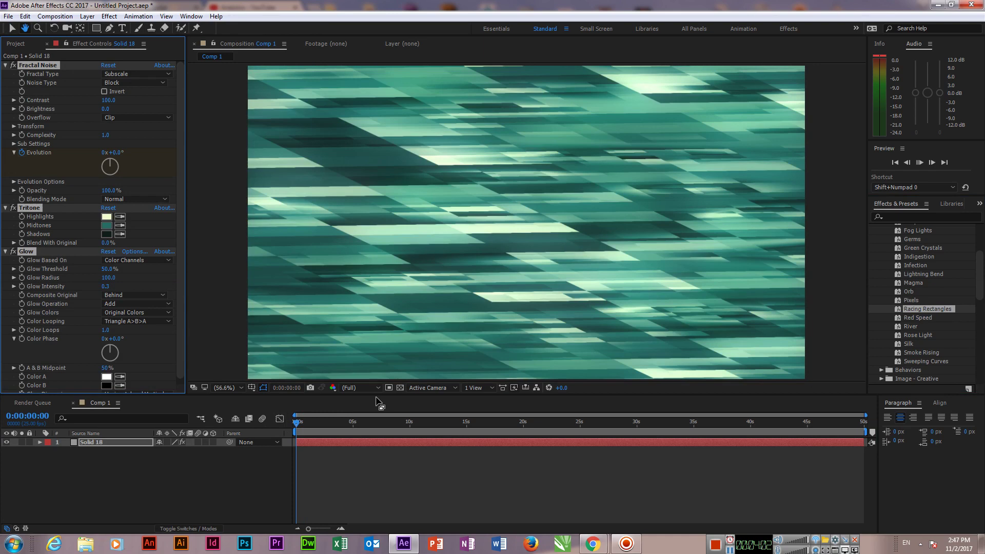
click(287, 427)
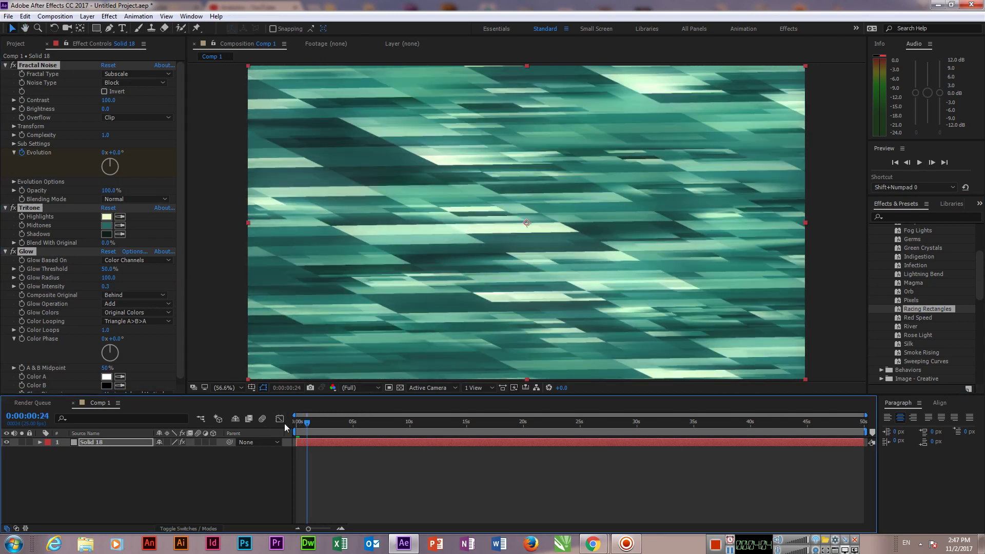
click(106, 442)
key(Delete)
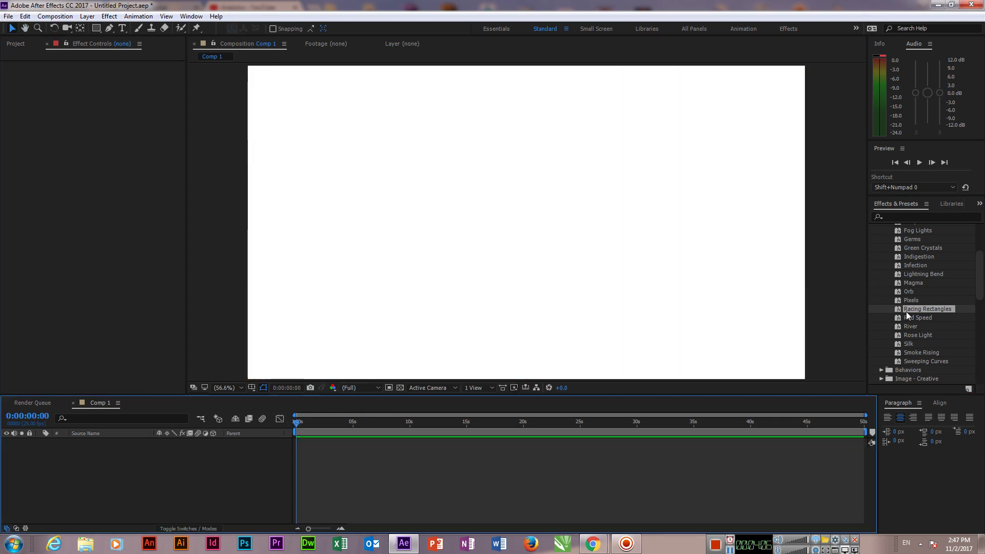
drag(907, 316, 492, 253)
key(space)
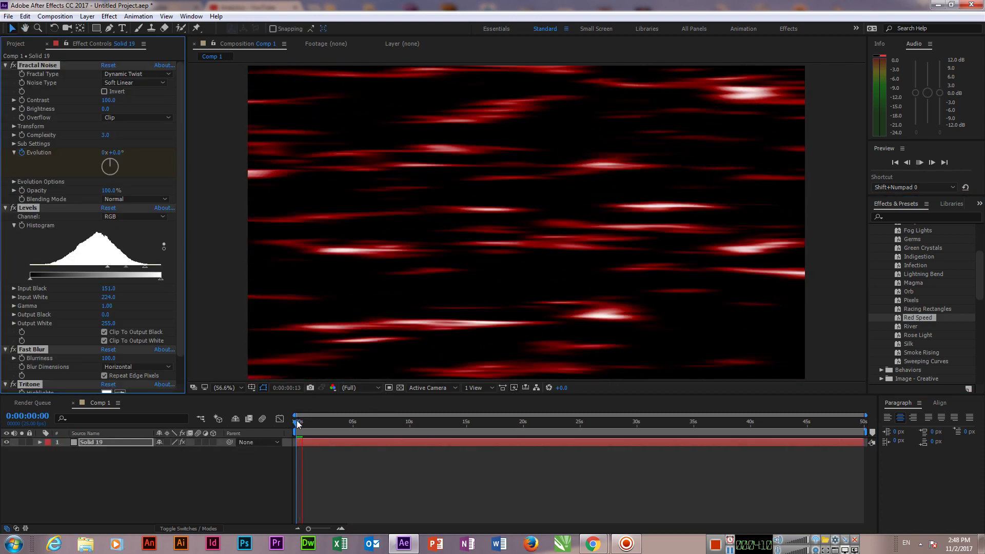
click(132, 443)
key(Delete)
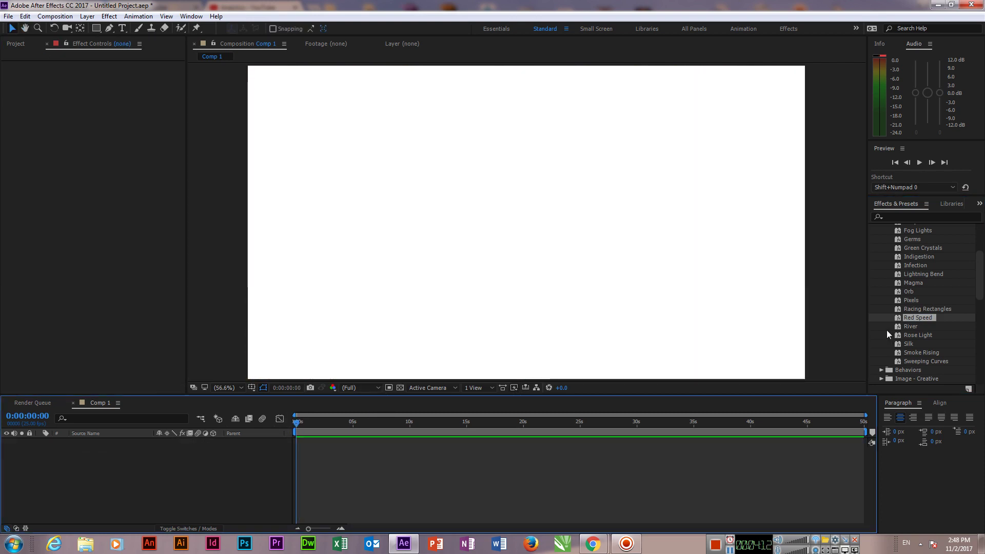
drag(911, 326, 497, 281)
key(space)
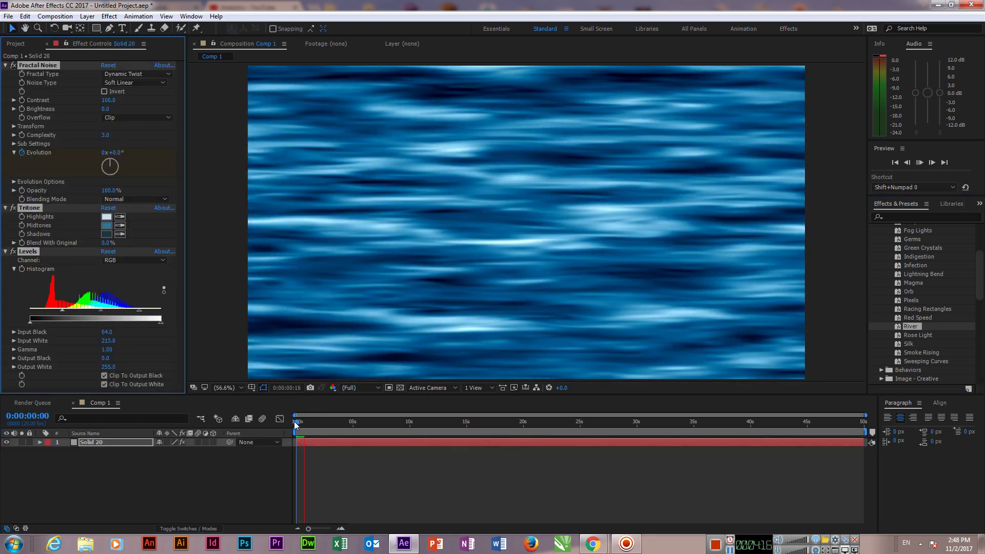
click(285, 432)
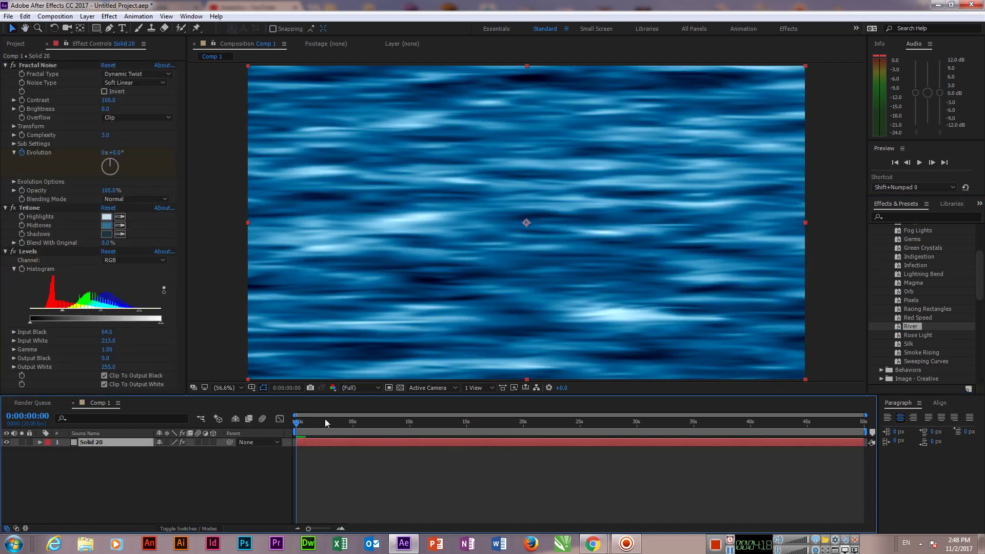
key(Delete)
drag(918, 335, 591, 285)
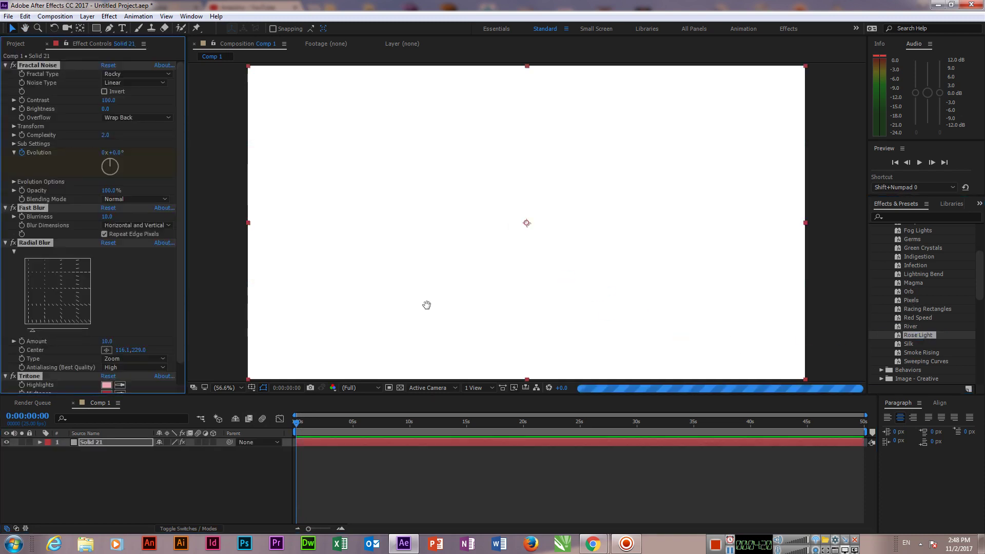
key(space)
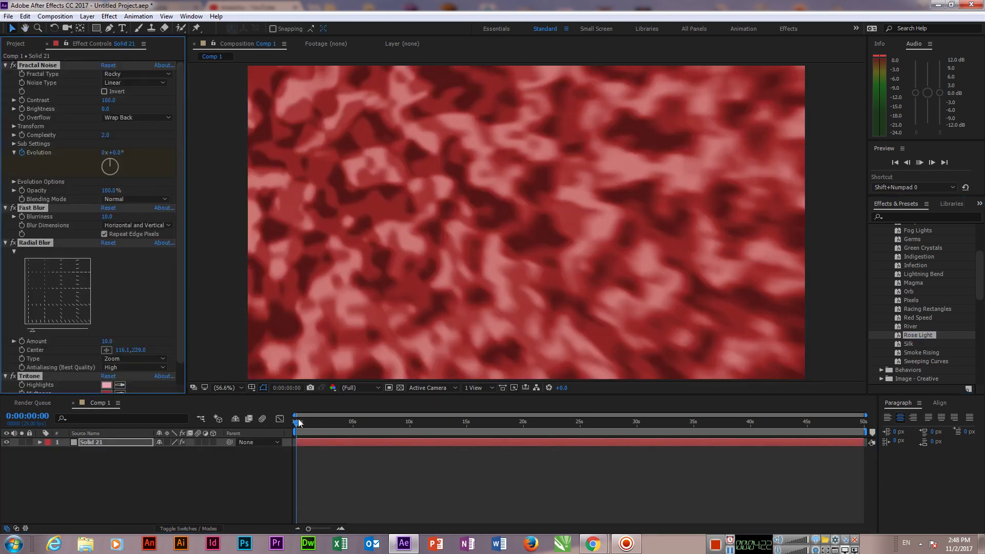
click(295, 421)
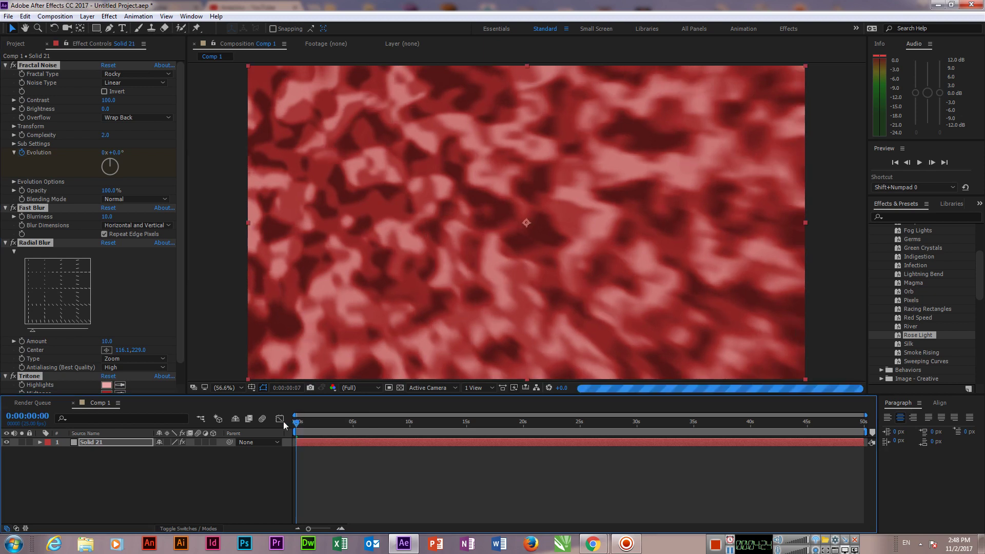
key(Delete)
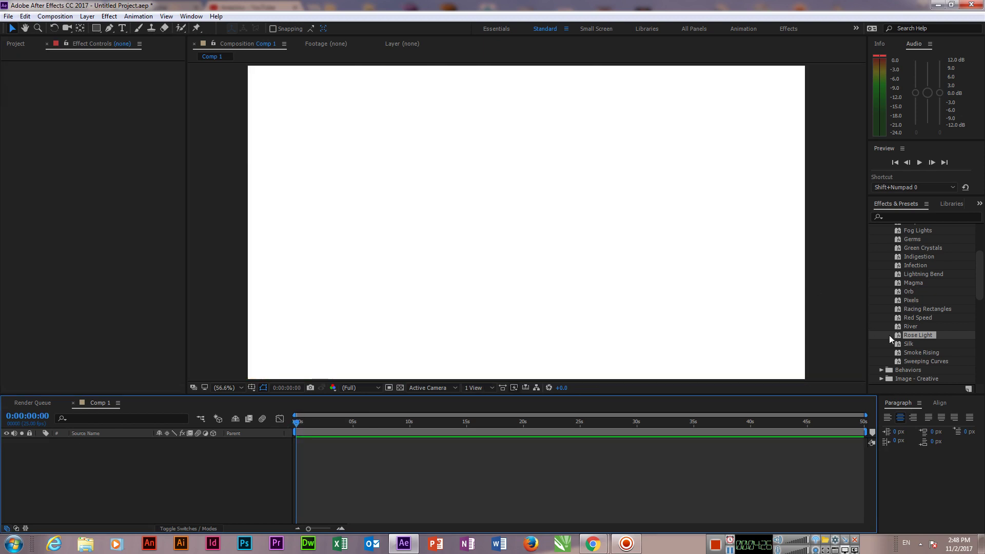
Try the Silk background preset in Comp 1, preview it, then remove its solid.
drag(908, 343, 589, 255)
key(space)
key(space)
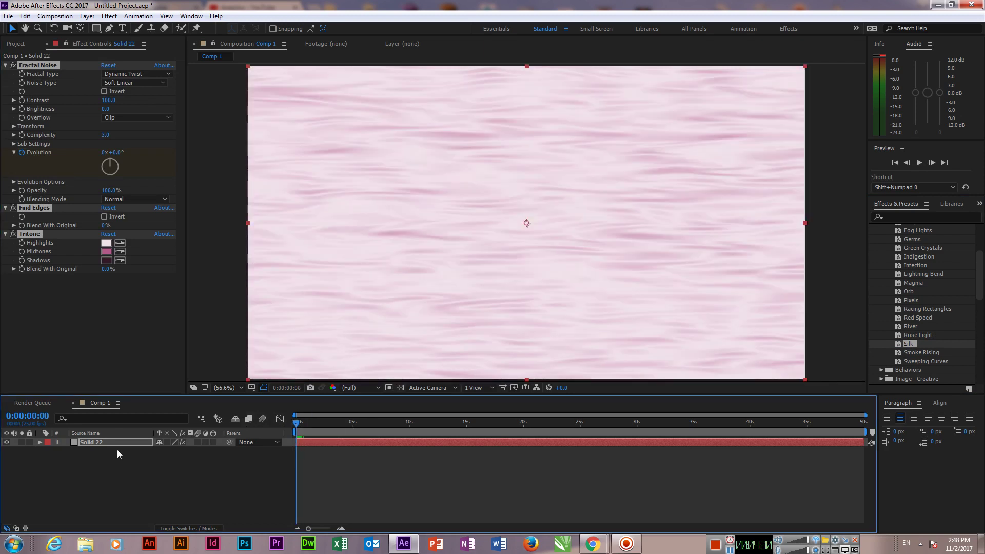
key(Delete)
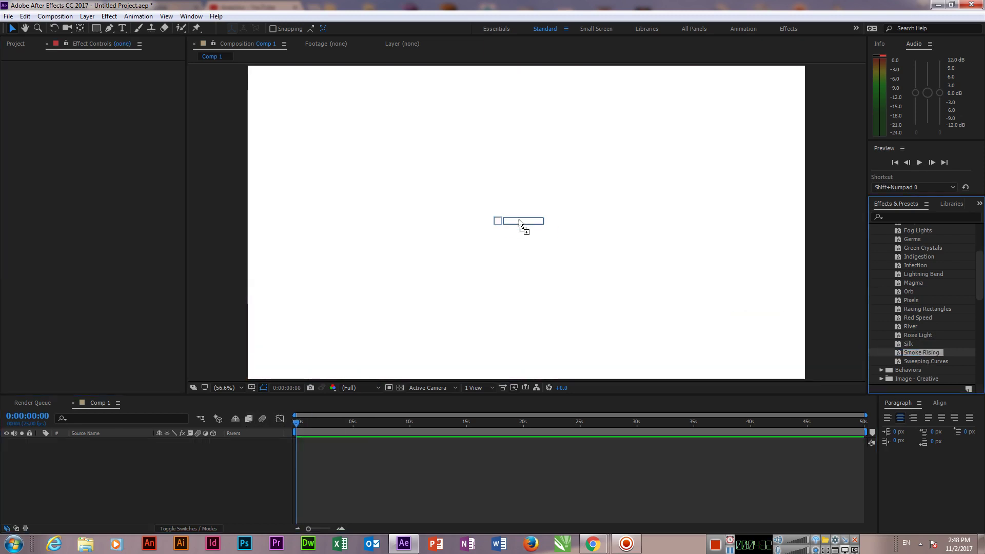
Preview and delete the Smoke Rising preset, then apply and preview Sweeping Curves instead.
drag(921, 353, 453, 185)
key(space)
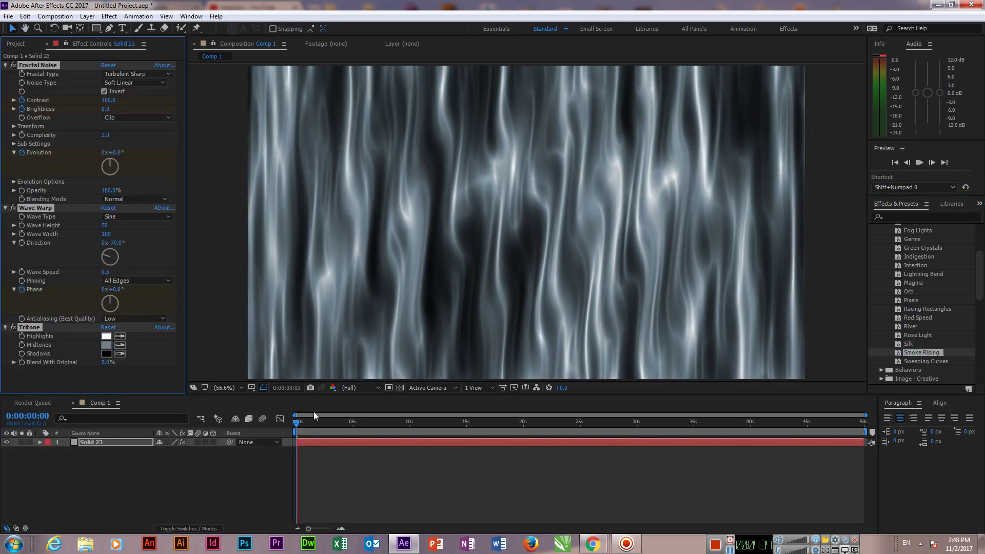
key(space)
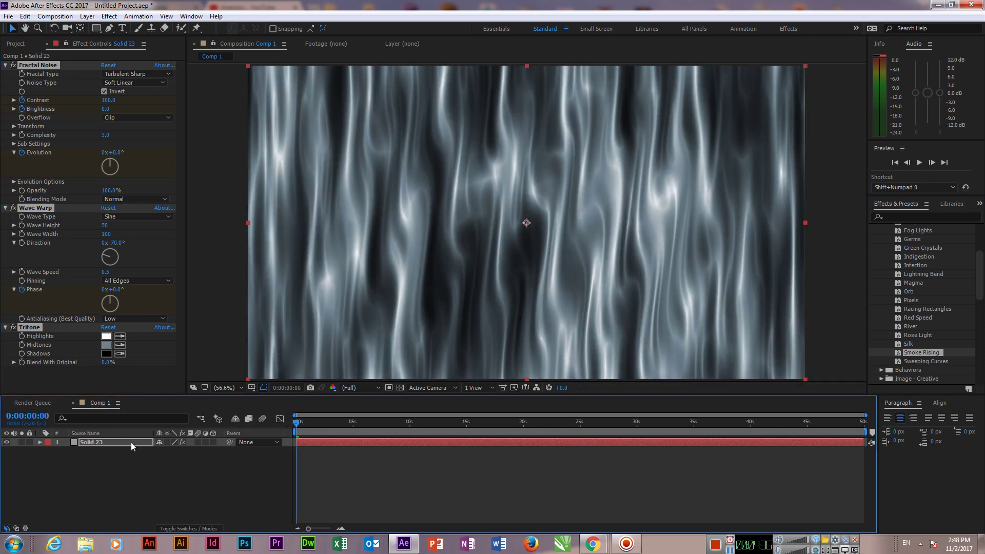
click(131, 443)
key(Delete)
drag(927, 362, 538, 271)
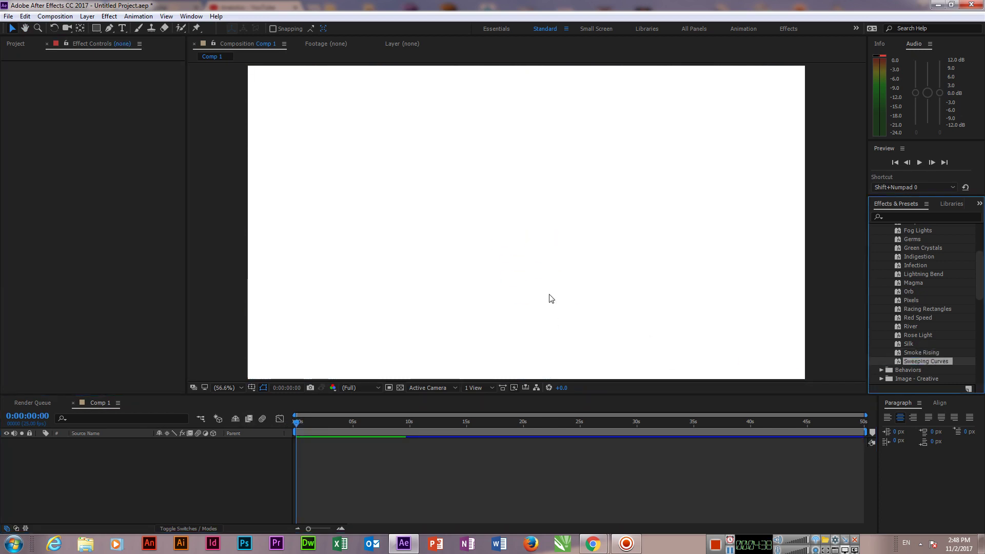
key(space)
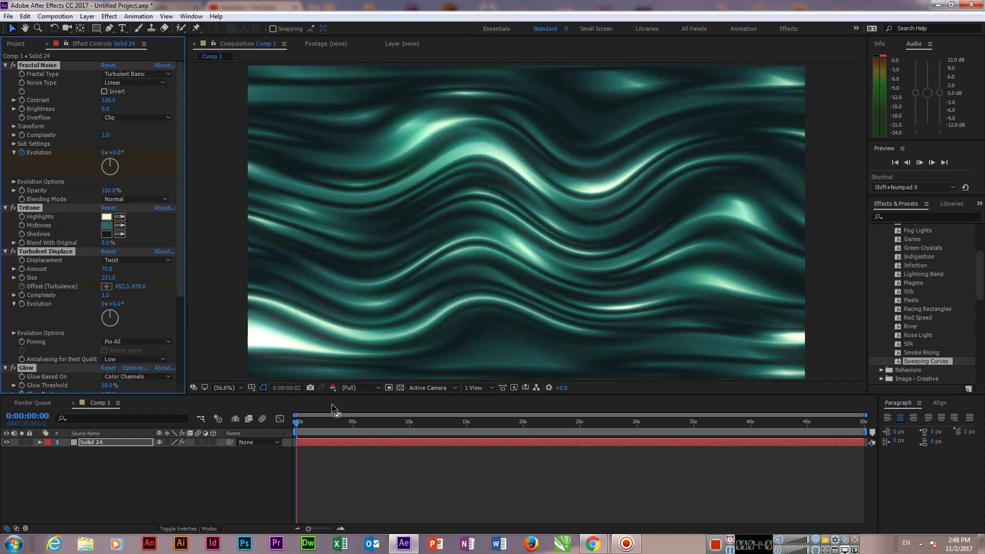